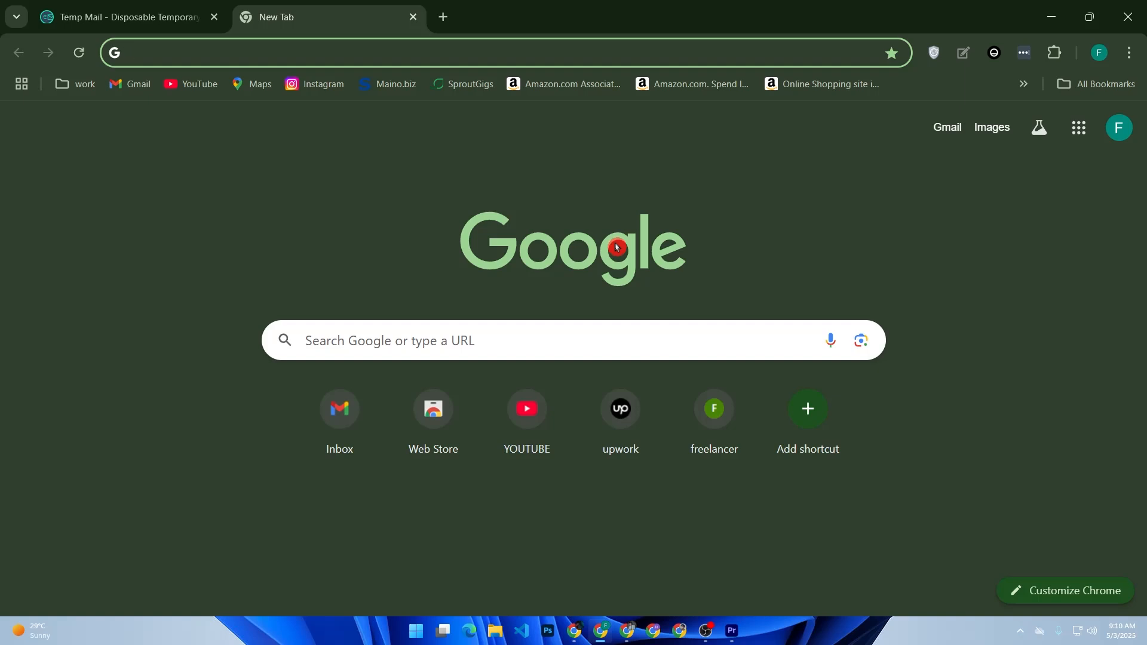
# - Go to business.pinterest.com and open the sign-up form for a business account
pyautogui.write('bus')
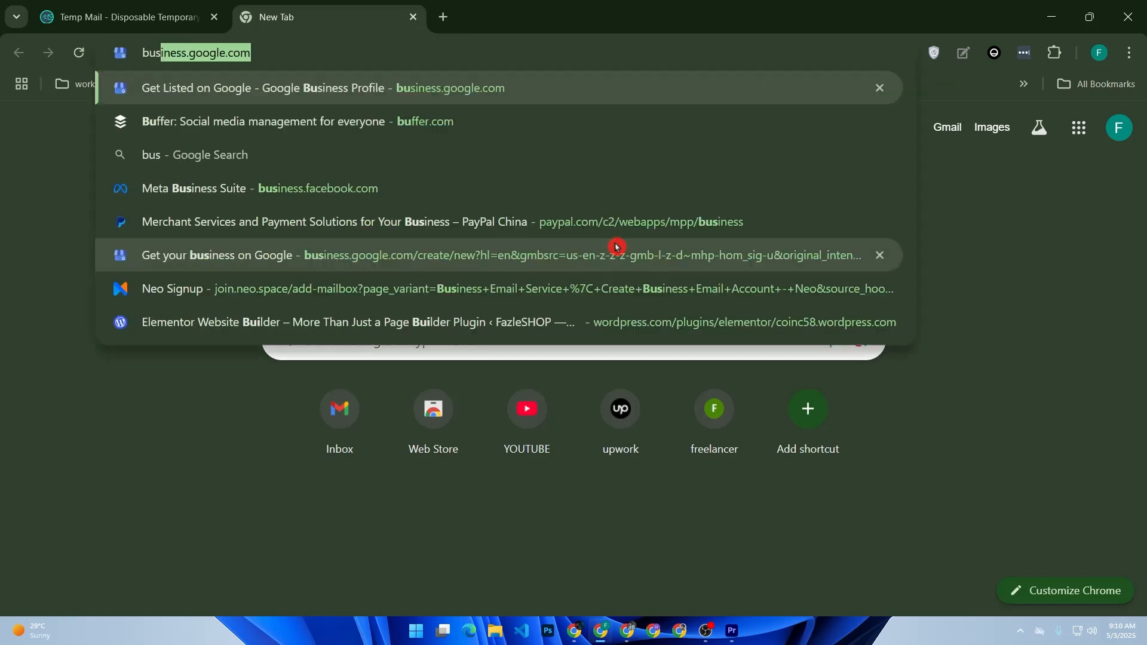
pyautogui.write('o')
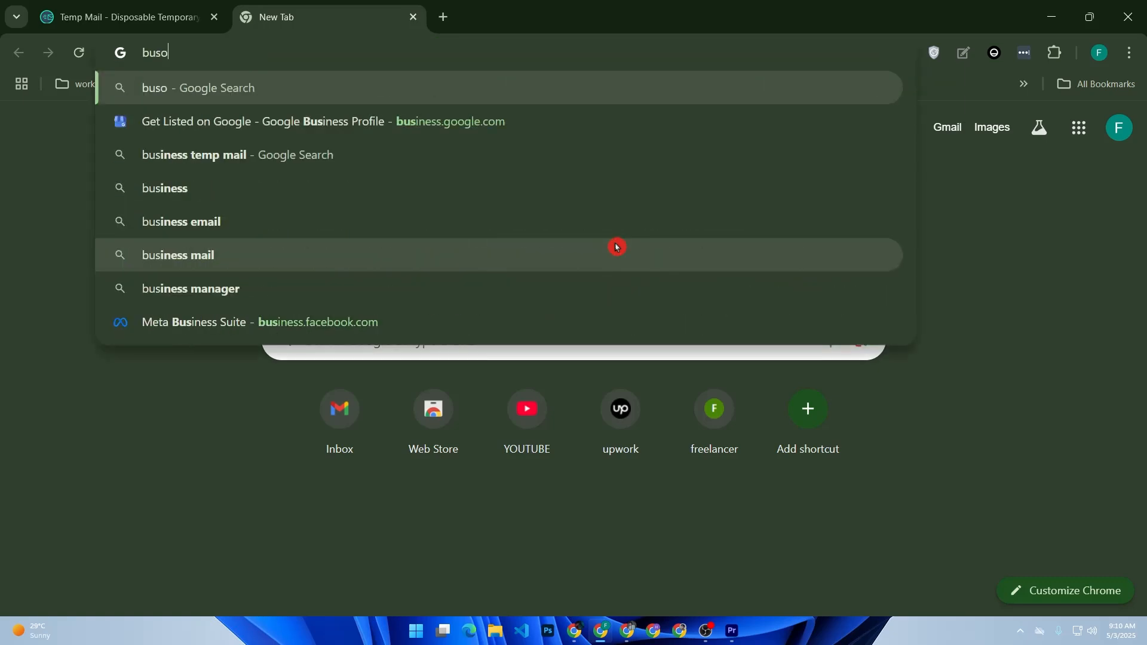
pyautogui.press('BackSpace')
pyautogui.write('iness')
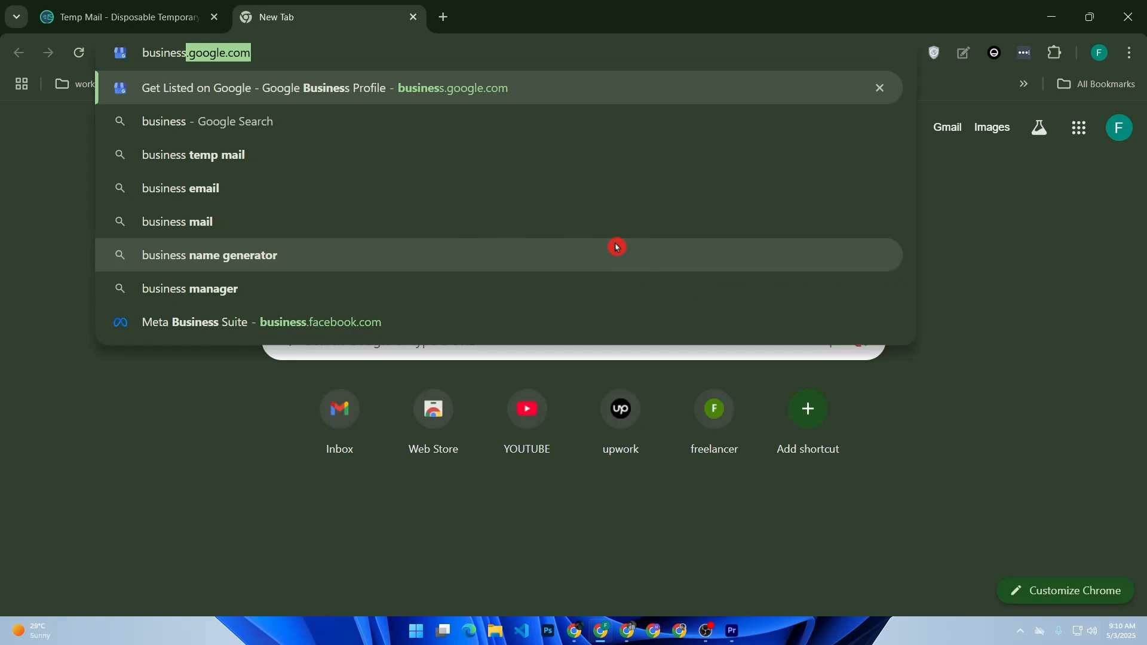
pyautogui.write('.pi')
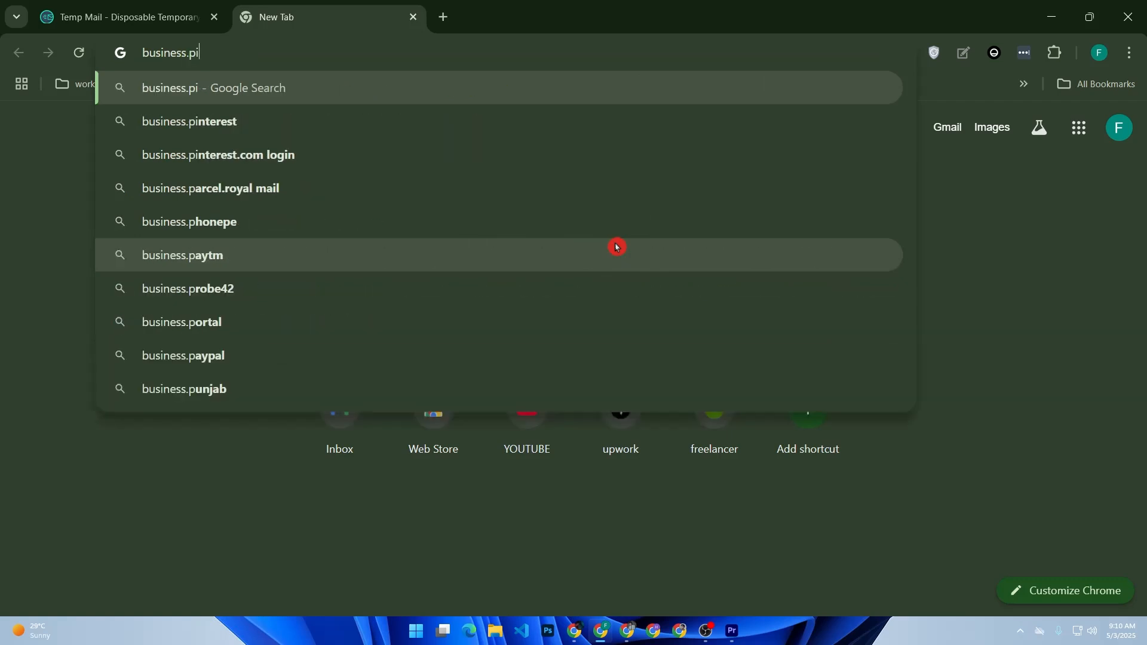
pyautogui.write('nterest')
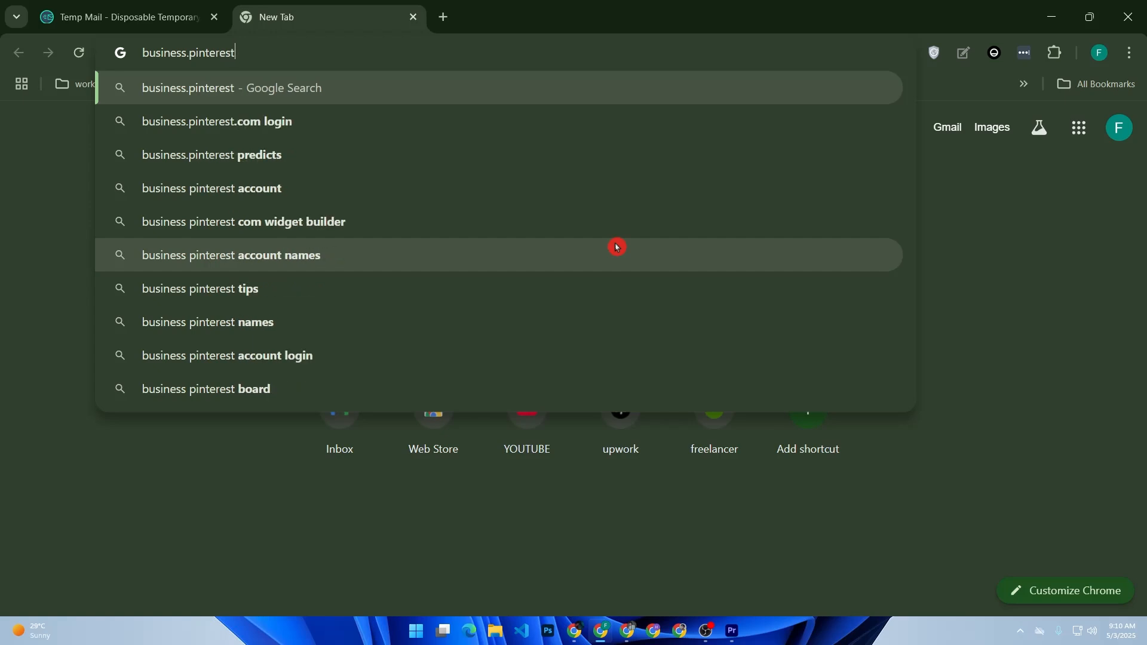
pyautogui.write('.com')
pyautogui.press('Return')
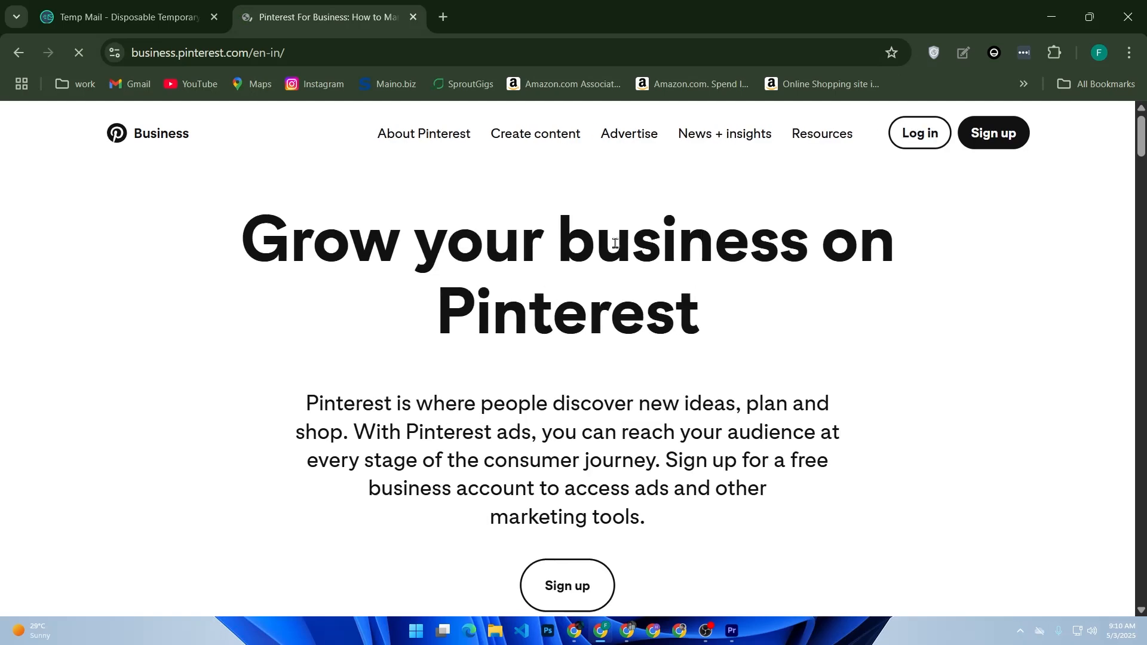
pyautogui.click(993, 134)
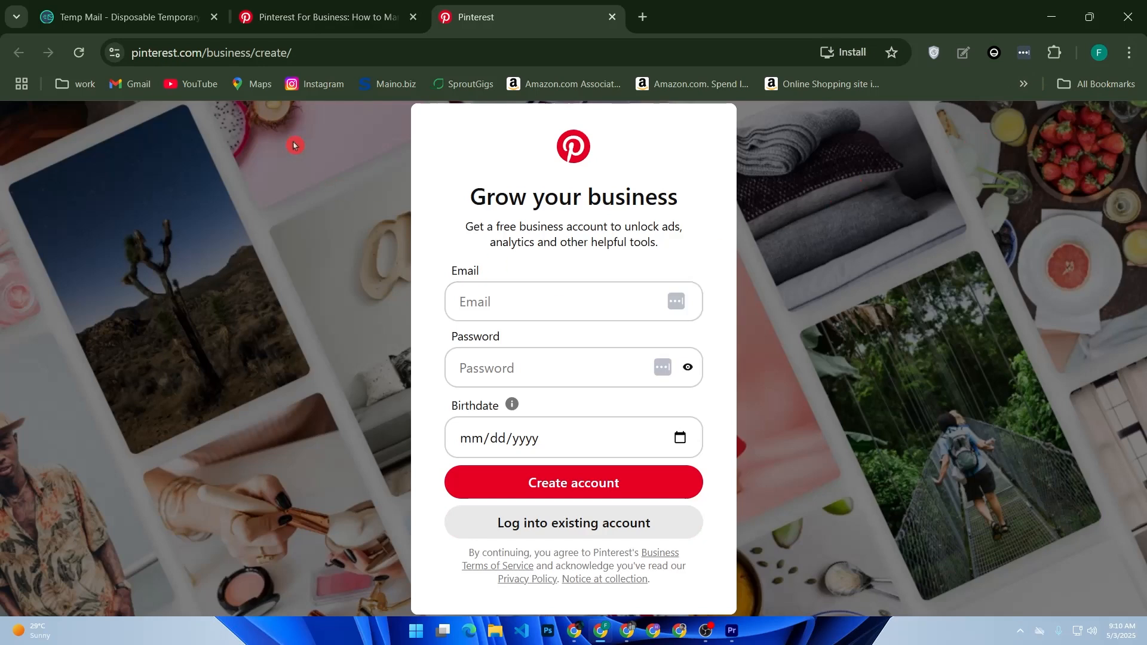
# - Copy the temporary email address from the Temp Mail page and paste it into the Pinterest sign-up form's email field
pyautogui.click(120, 17)
pyautogui.click(739, 272)
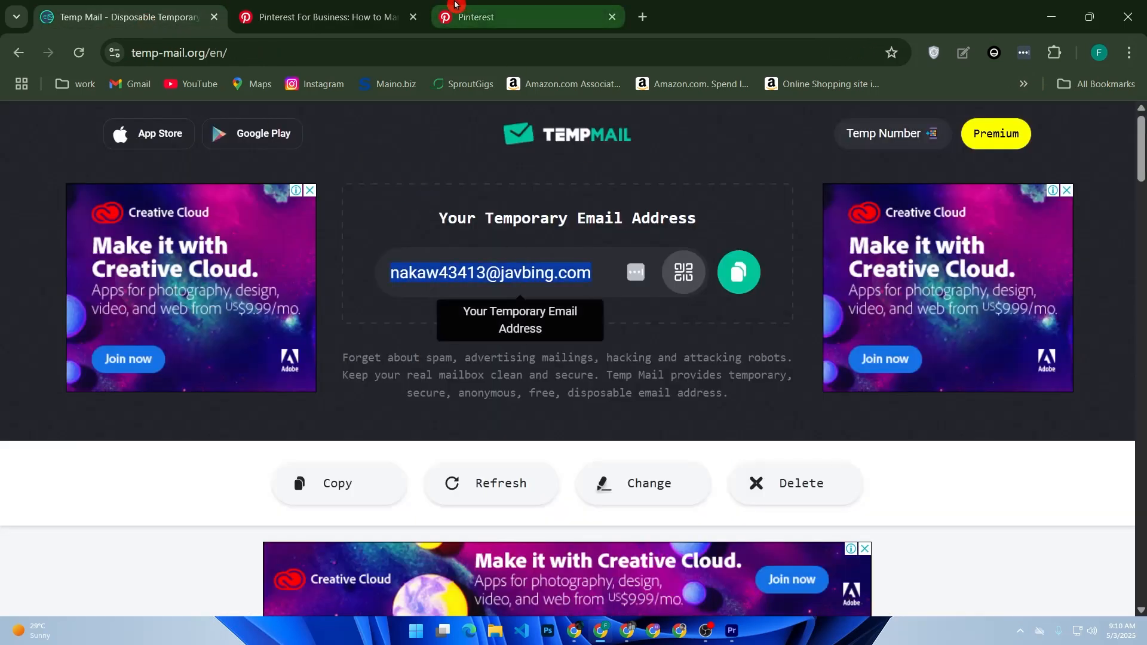
pyautogui.click(455, 5)
pyautogui.click(464, 301)
pyautogui.hotkey('ctrl', 'v')
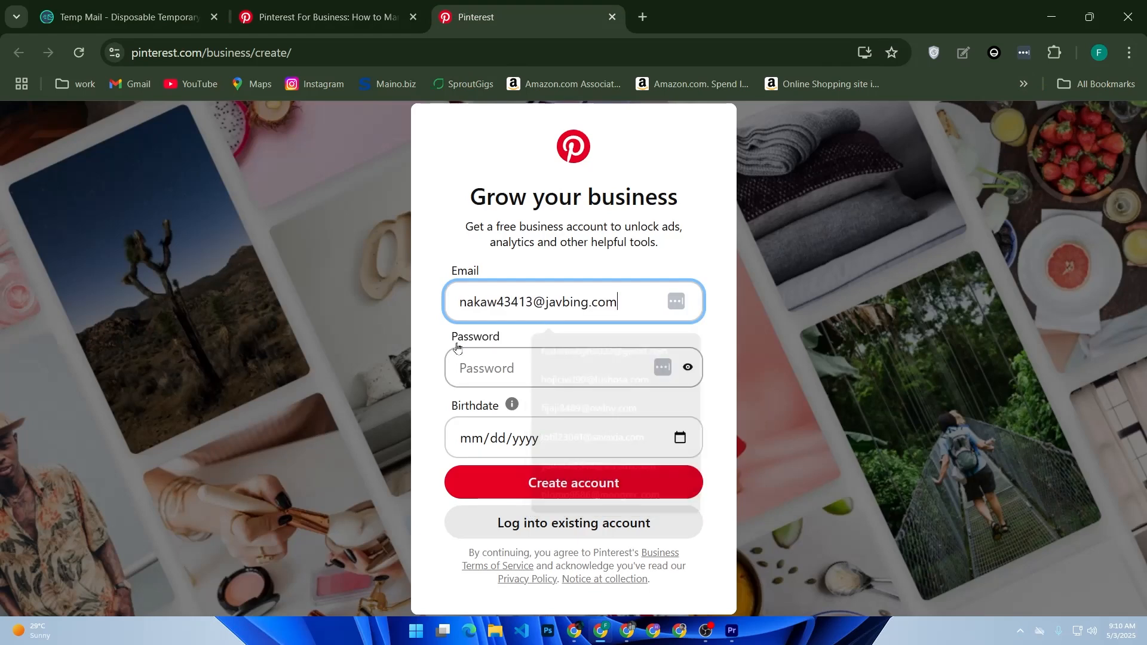
# - Fill in the account password with the suggested strong password, enter the birthdate, and submit the business account form
pyautogui.click(457, 367)
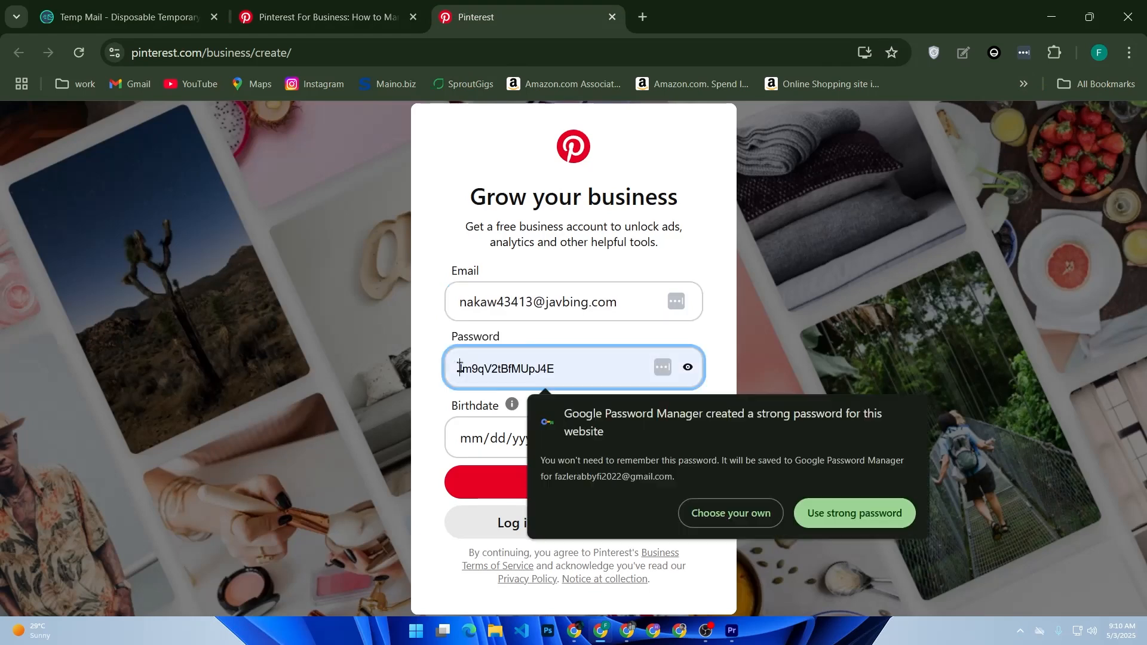
pyautogui.click(841, 512)
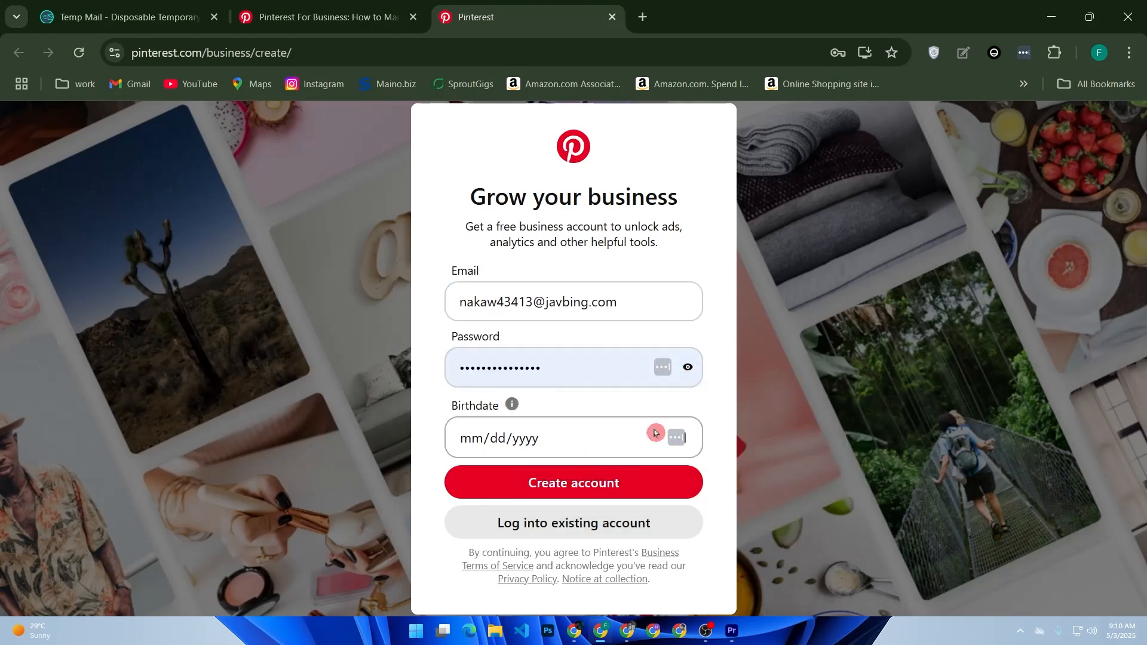
pyautogui.click(472, 439)
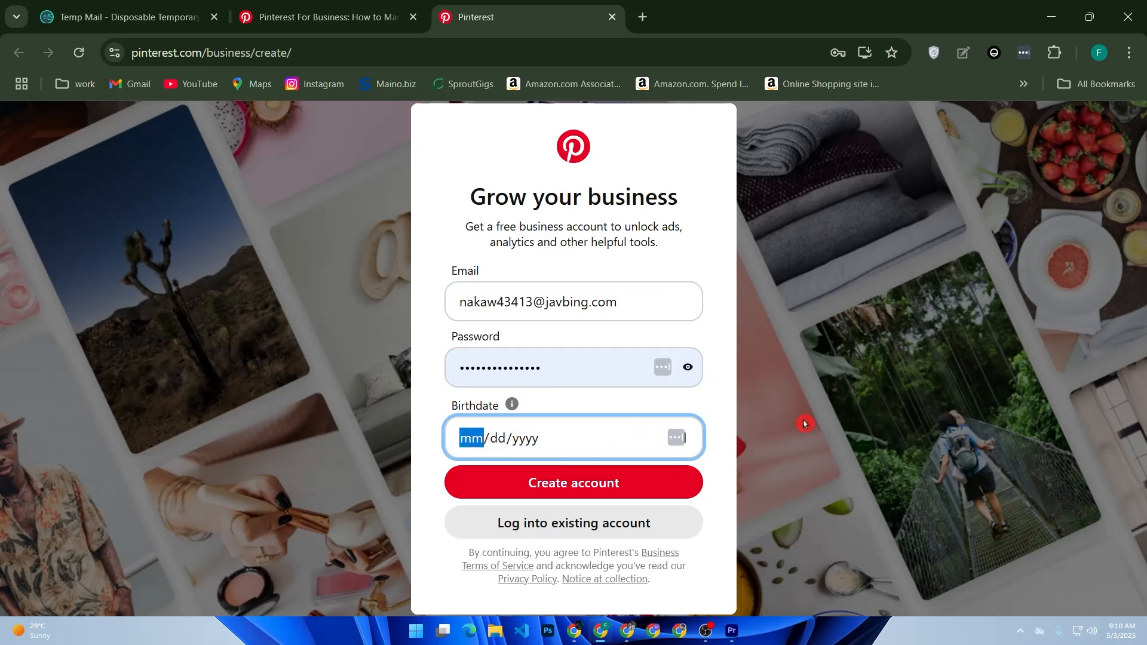
pyautogui.write('05/')
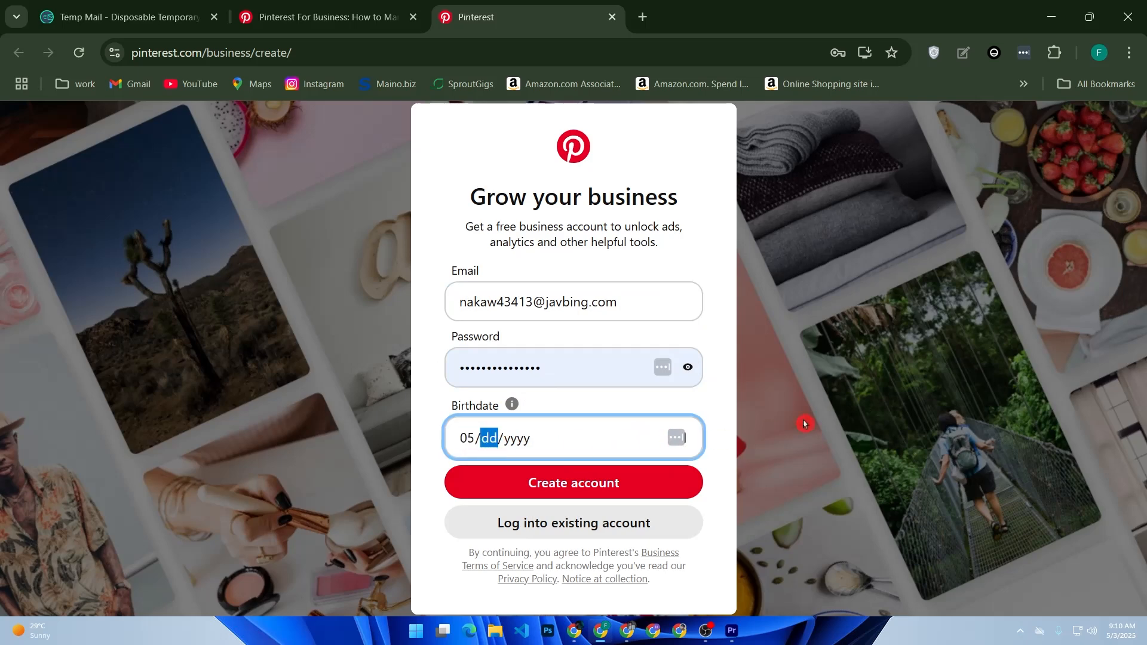
pyautogui.write('22/2000')
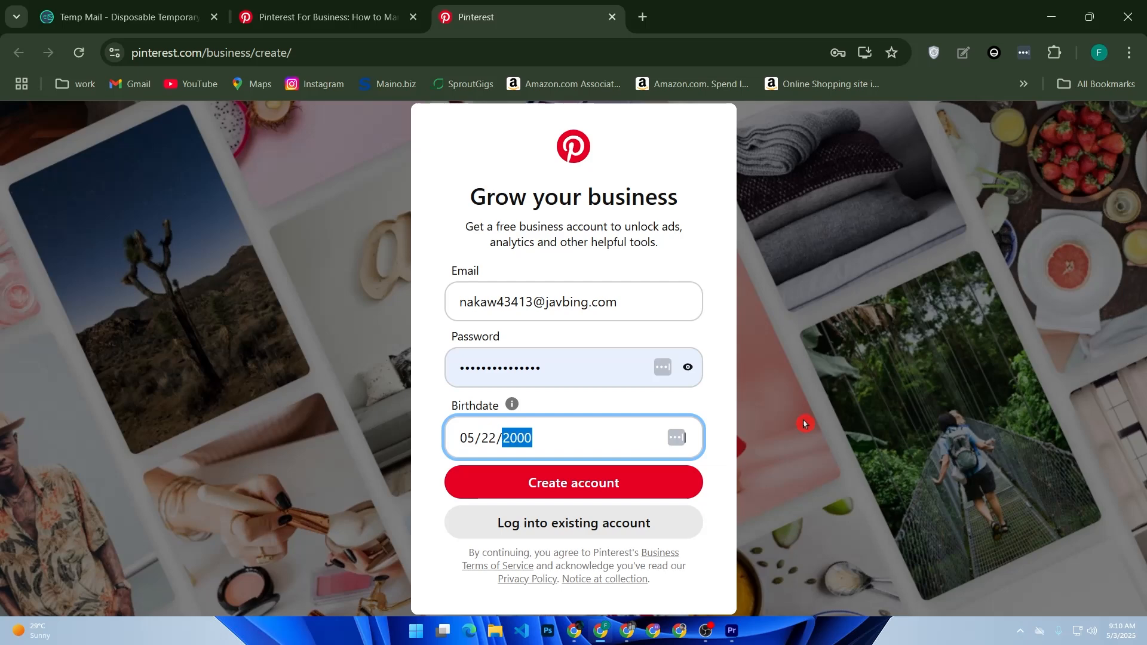
pyautogui.click(517, 493)
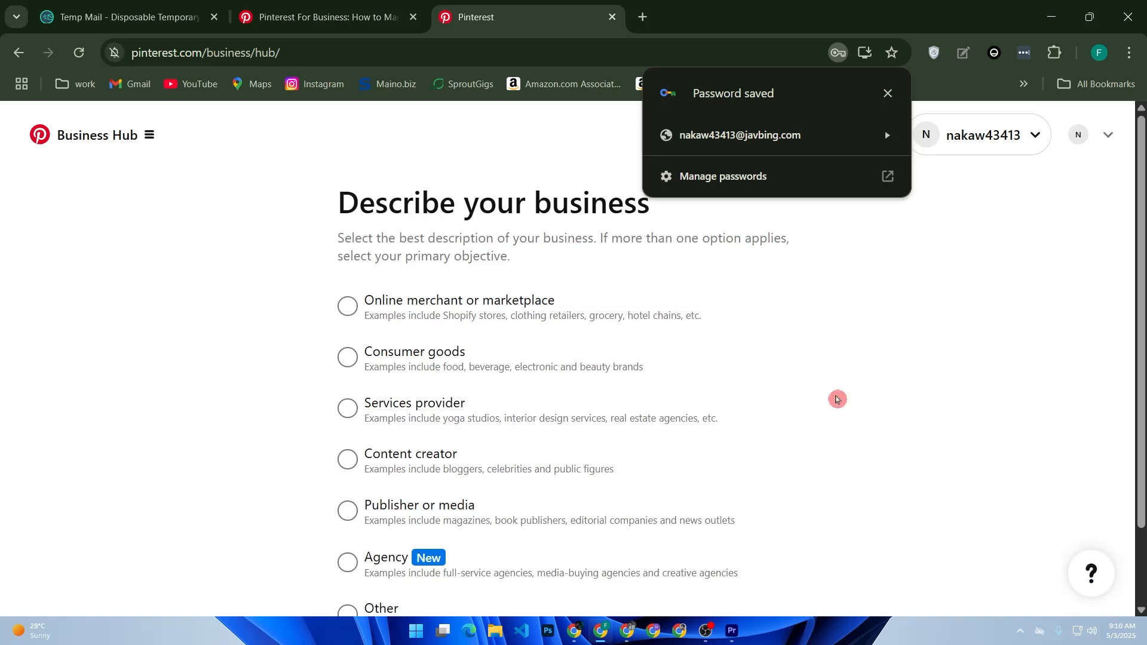
# - Dismiss the saved-password notice, describe the business as Content creator, and continue
pyautogui.click(887, 93)
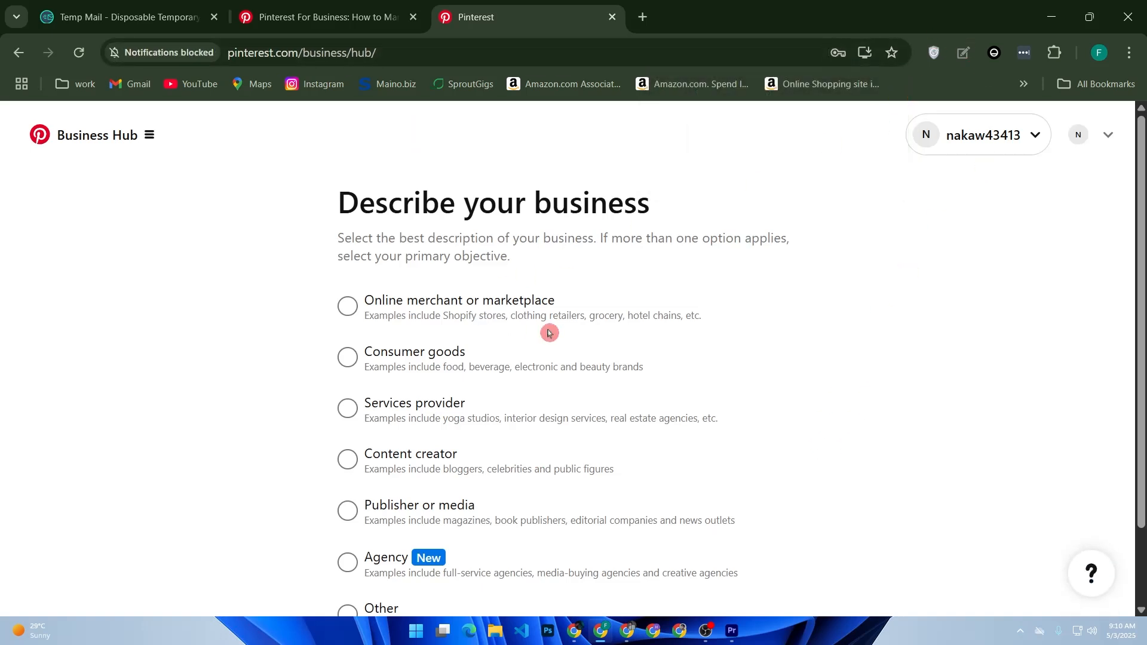
pyautogui.scroll(-2, 437, 316)
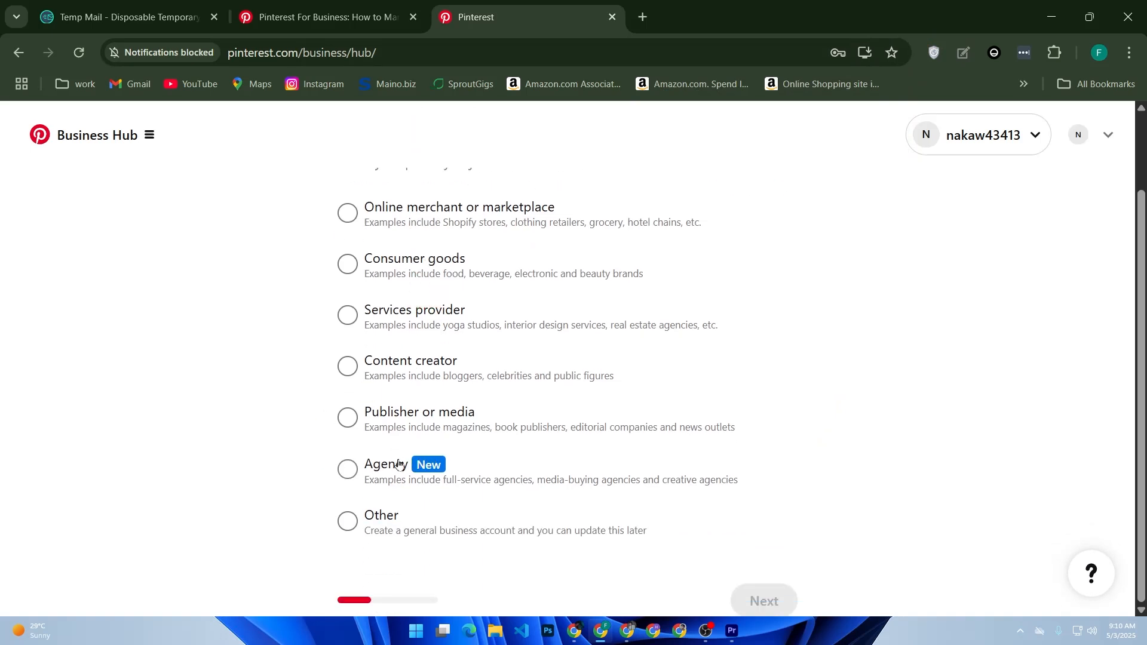
pyautogui.click(399, 364)
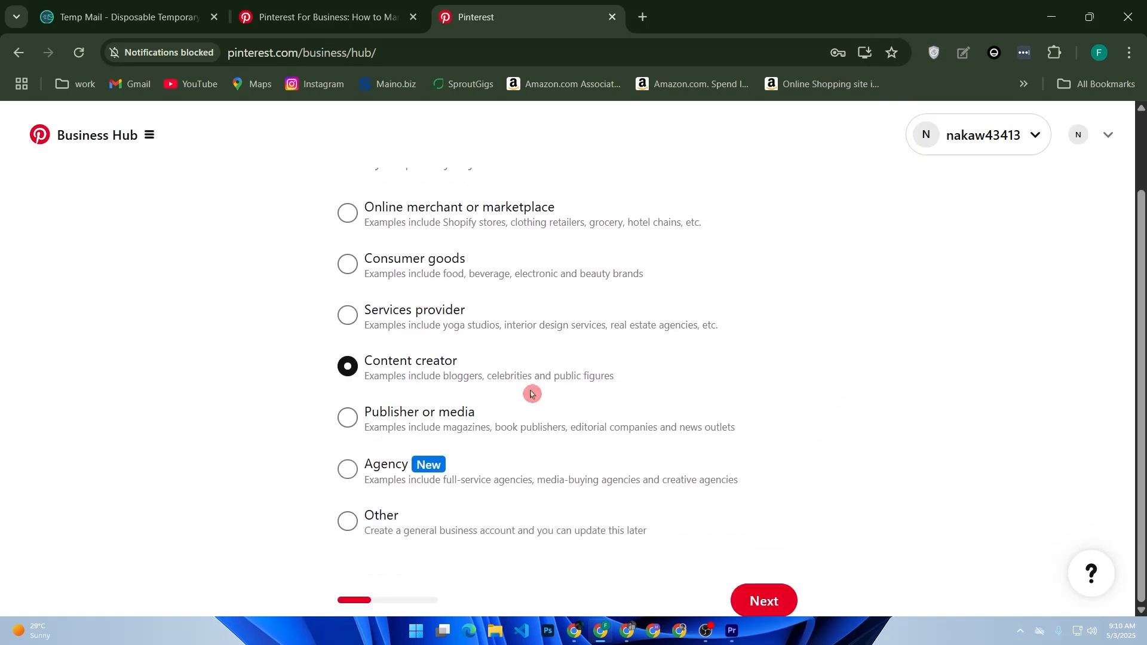
pyautogui.click(764, 601)
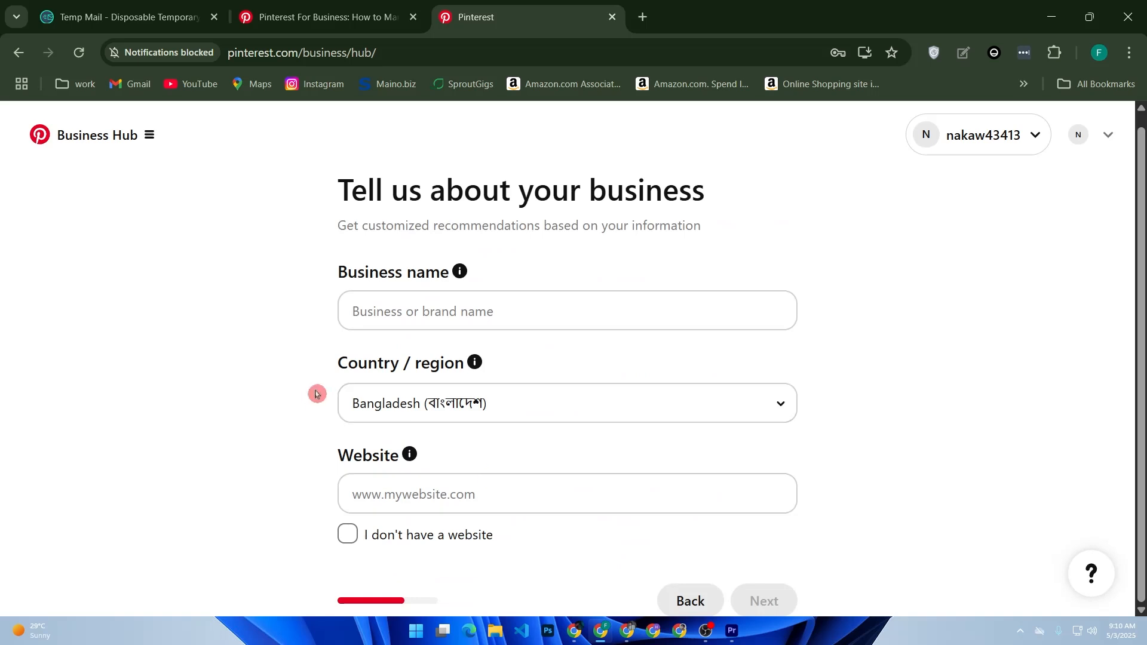
# - Enter "Photography" as the business name
pyautogui.click(386, 322)
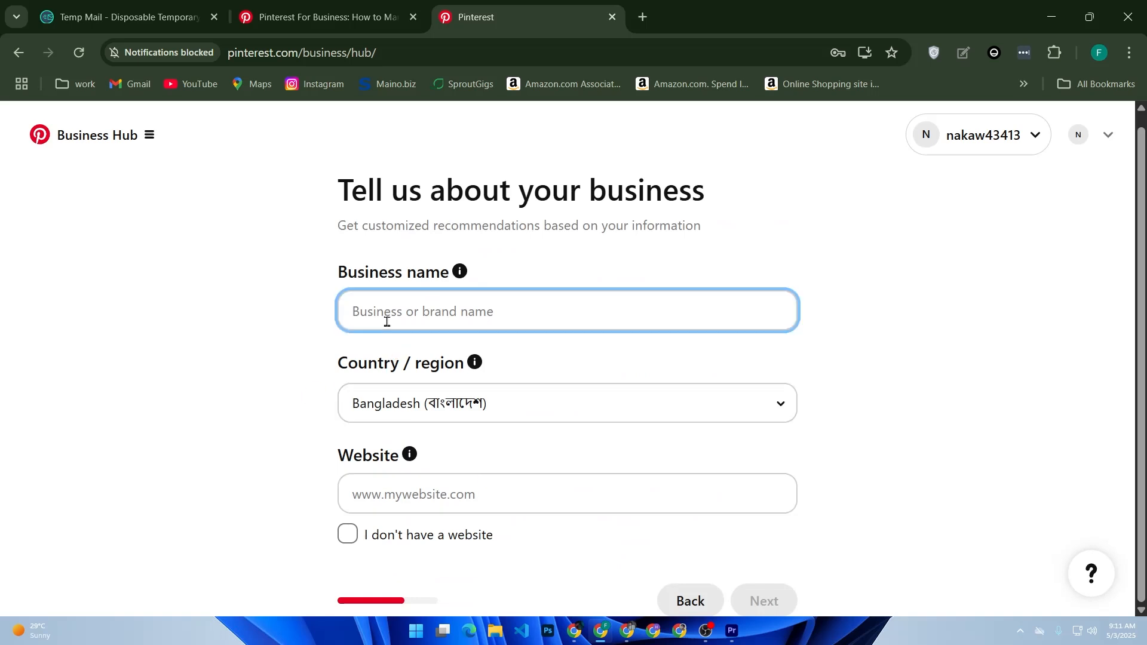
pyautogui.write('(')
pyautogui.press('BackSpace')
pyautogui.write('(')
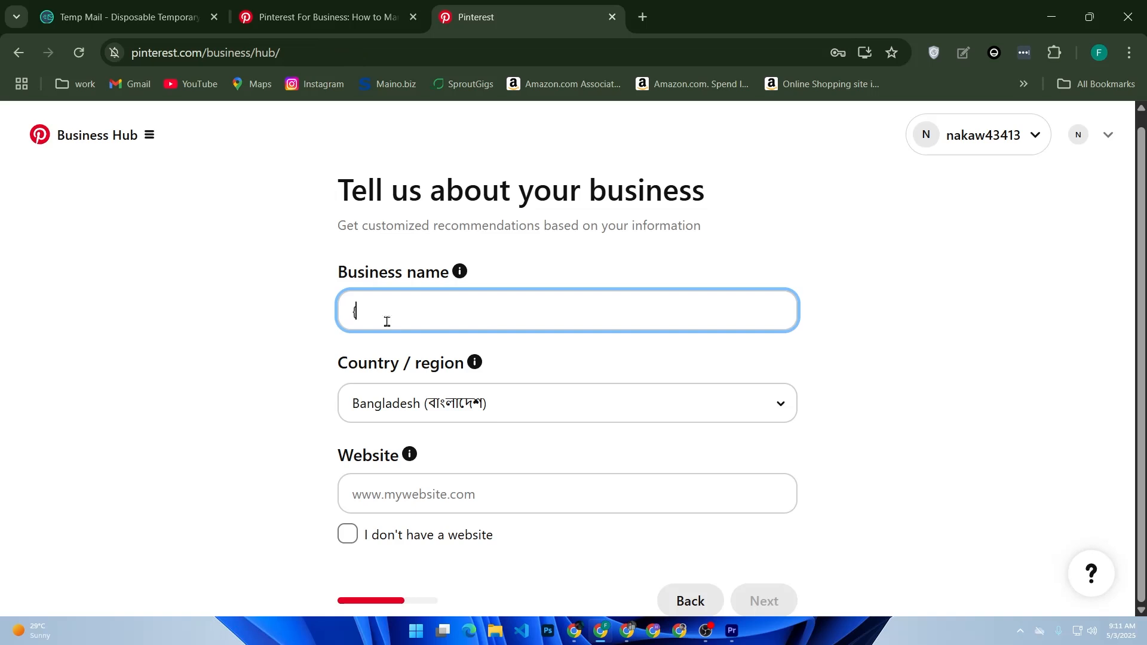
pyautogui.press('BackSpace')
pyautogui.write('Photography')
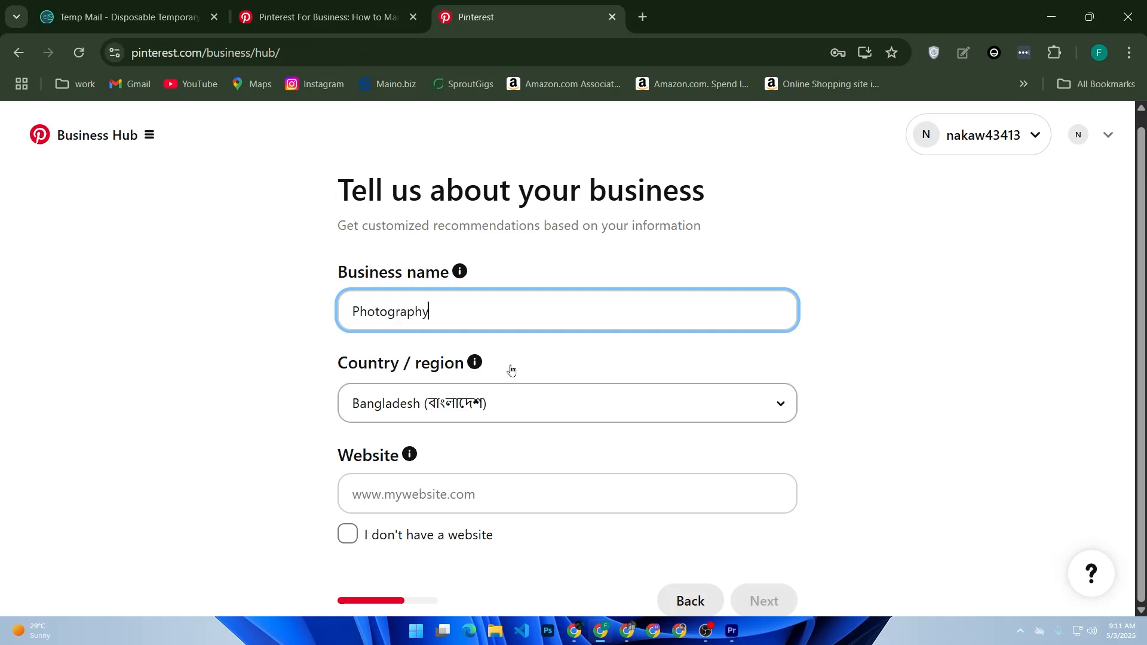
# - Declare that the business has no website and continue to the further details
pyautogui.click(447, 507)
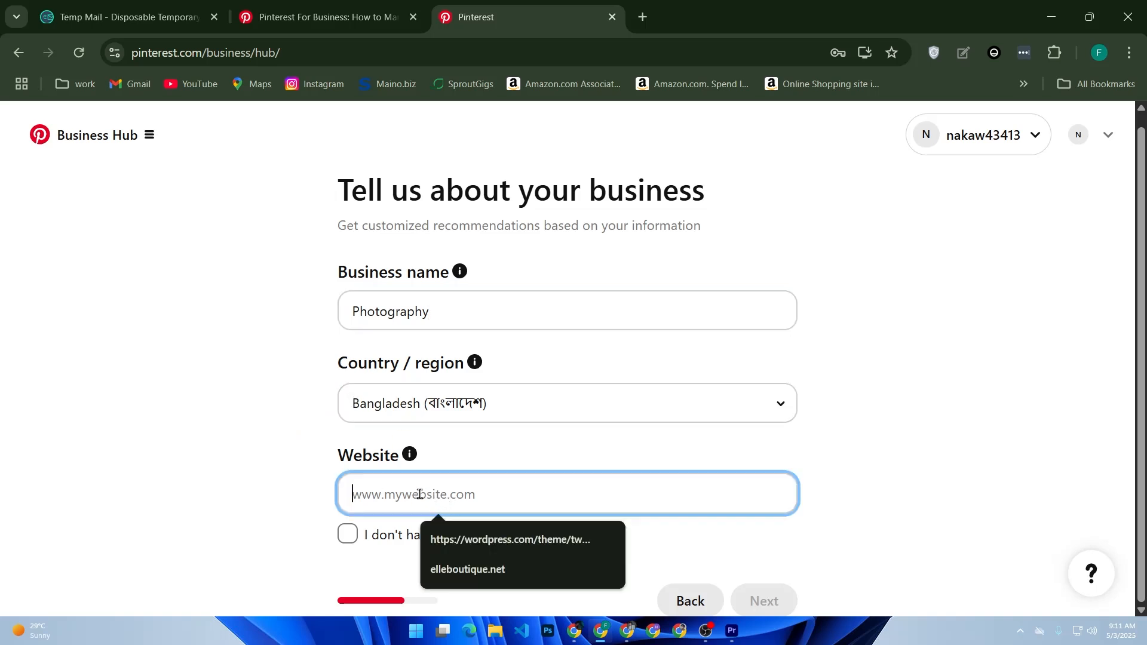
pyautogui.click(308, 484)
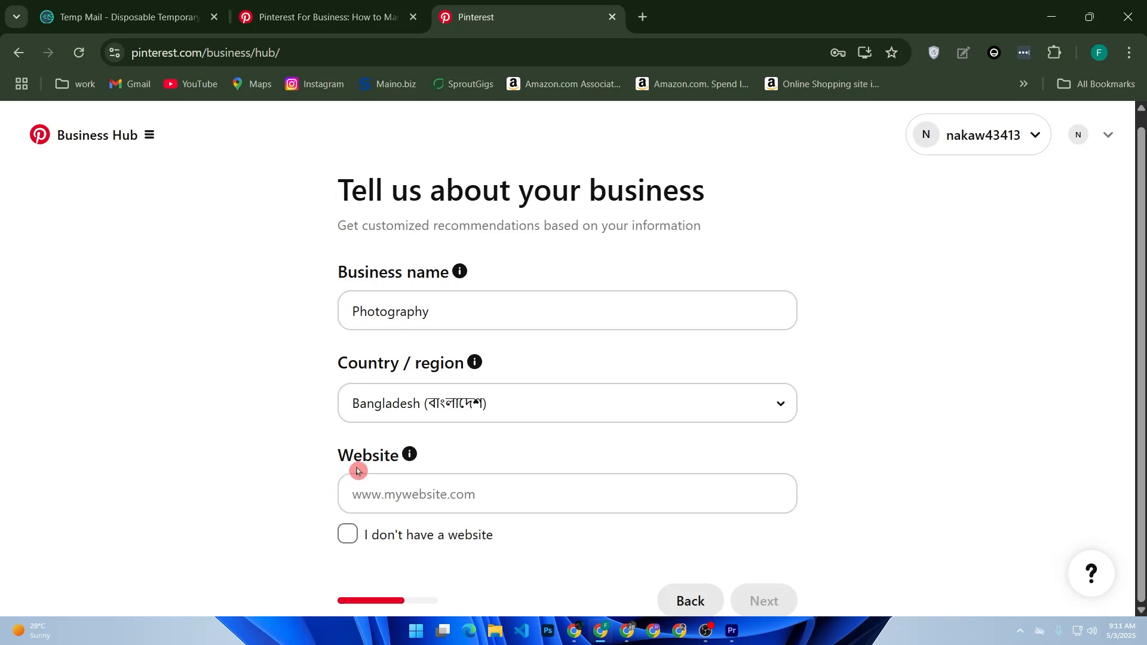
pyautogui.click(349, 540)
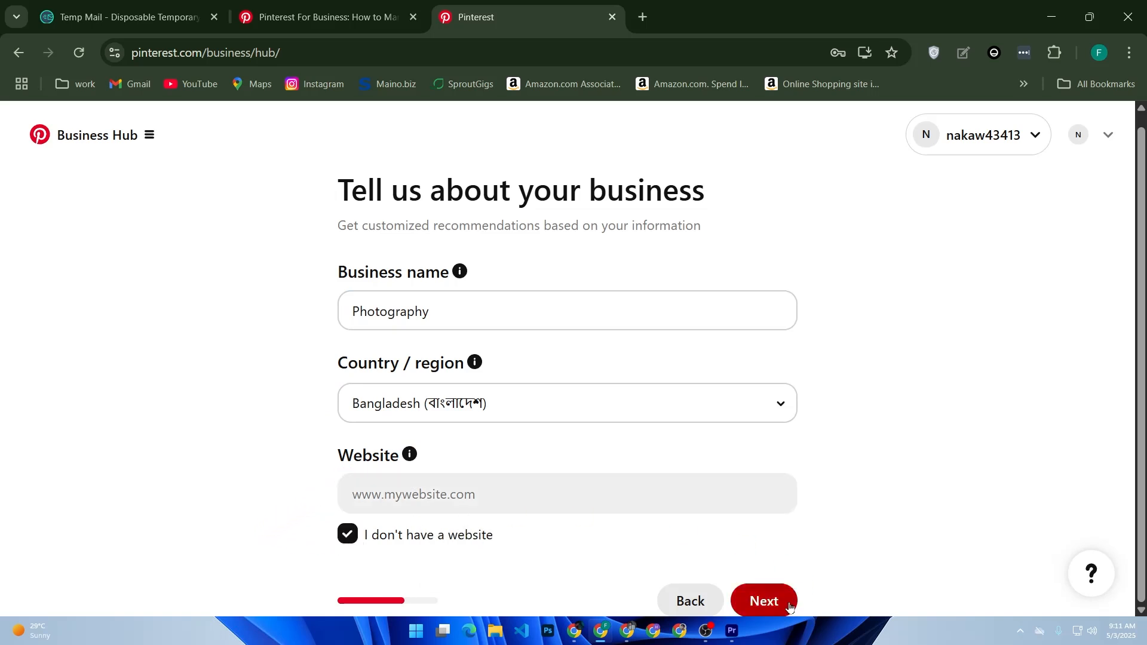
pyautogui.click(767, 601)
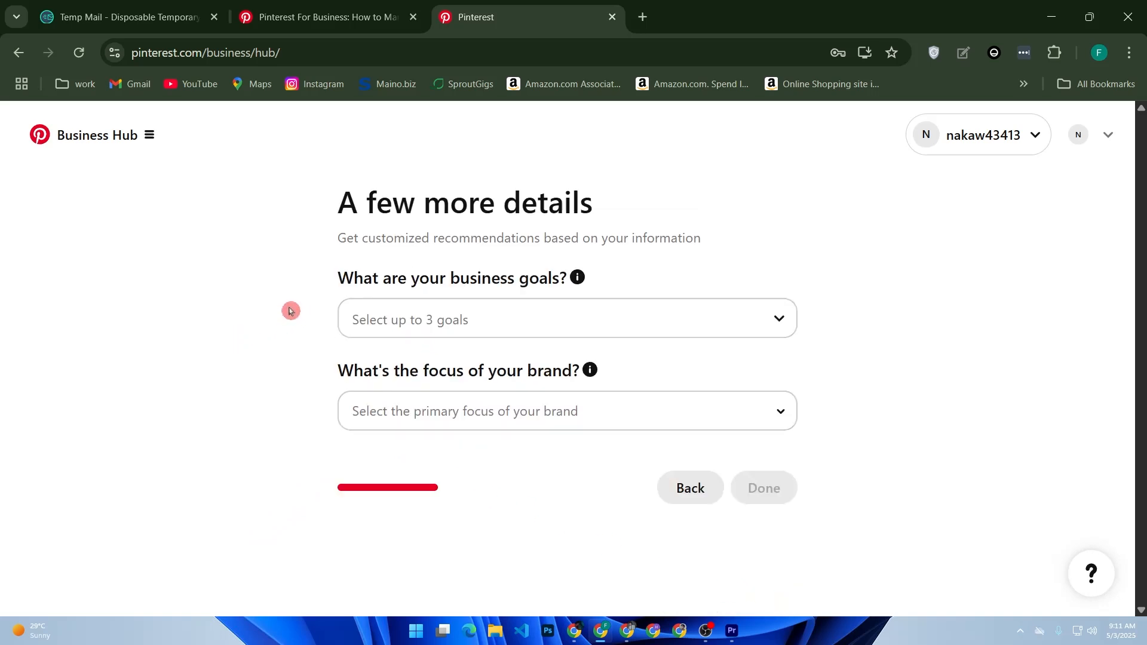
# - Set the business goal to Increase online sales and the brand focus to Fashion, and finish the questionnaire
pyautogui.click(429, 321)
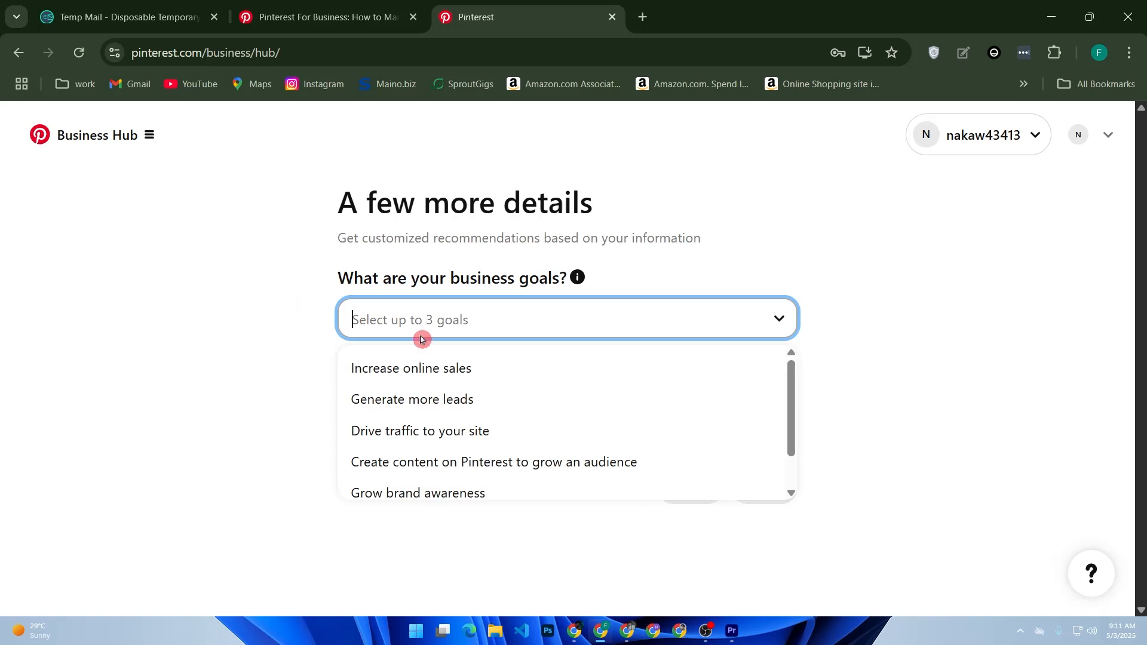
pyautogui.click(431, 370)
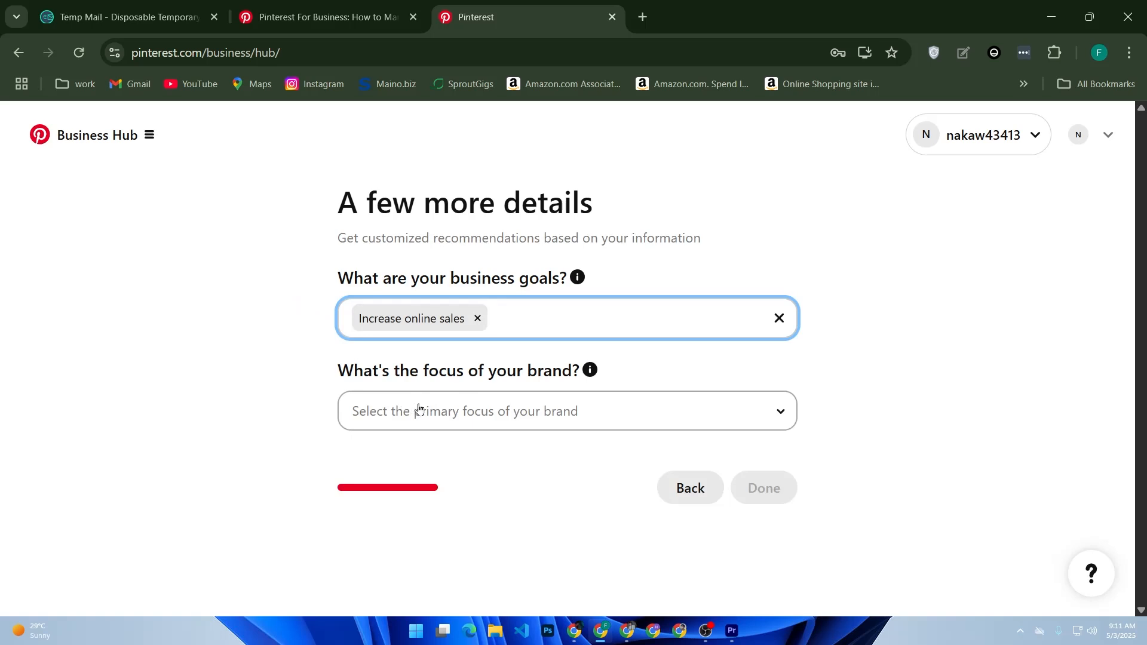
pyautogui.click(420, 408)
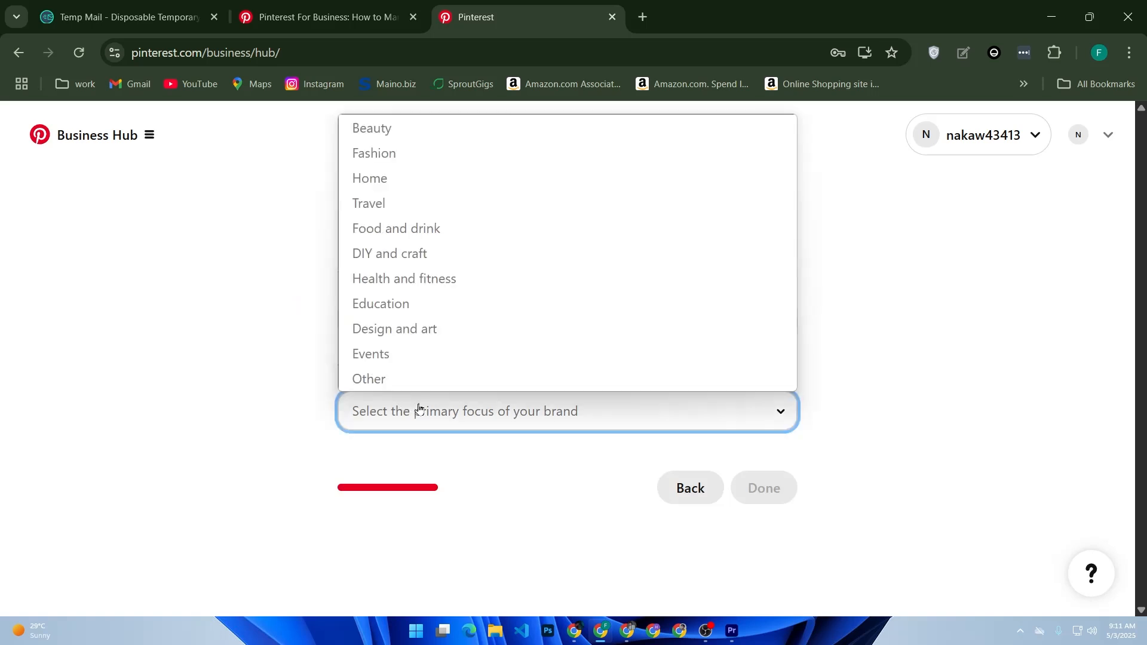
pyautogui.click(395, 159)
pyautogui.click(761, 488)
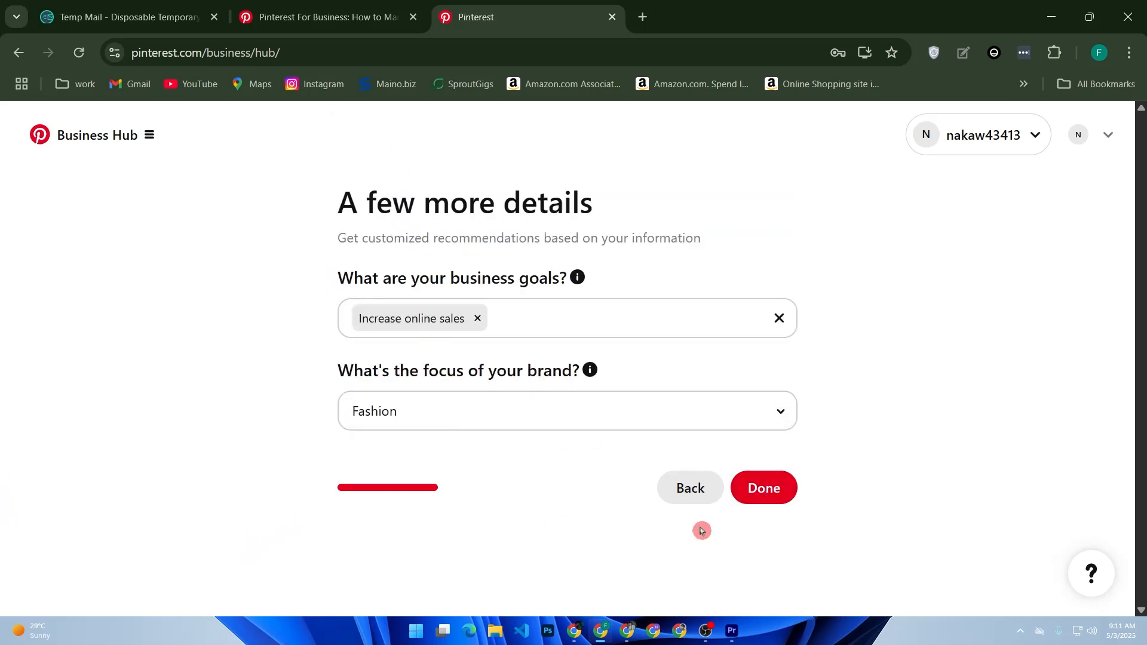
pyautogui.click(754, 488)
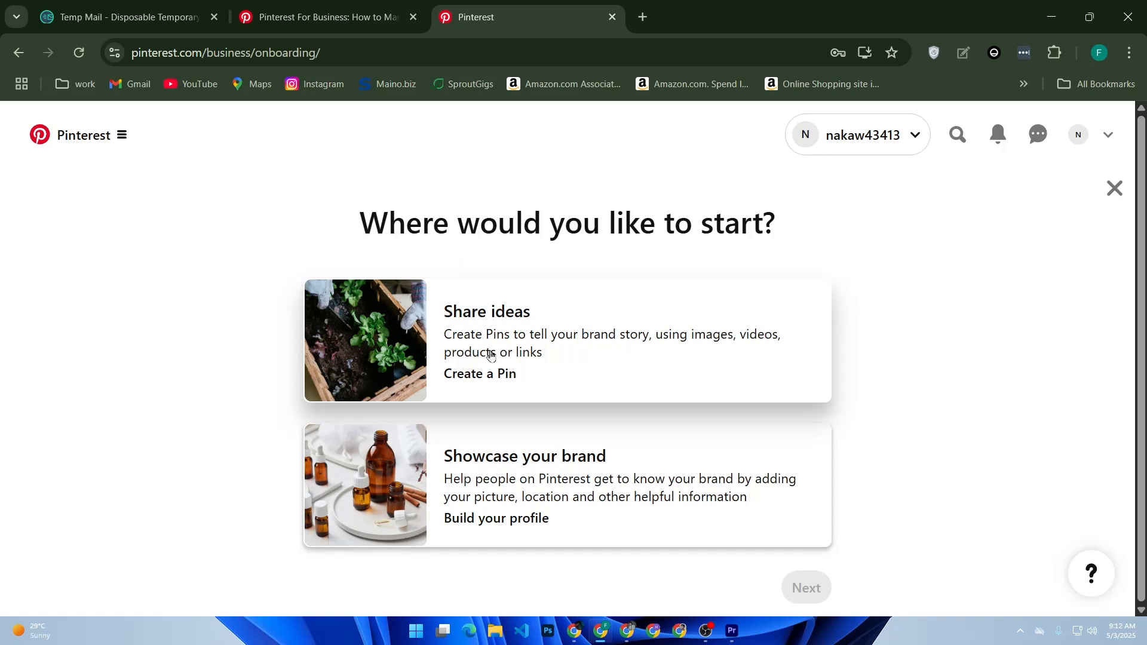
# - Choose Showcase your brand as the starting point and continue to the profile settings
pyautogui.click(663, 479)
pyautogui.click(818, 594)
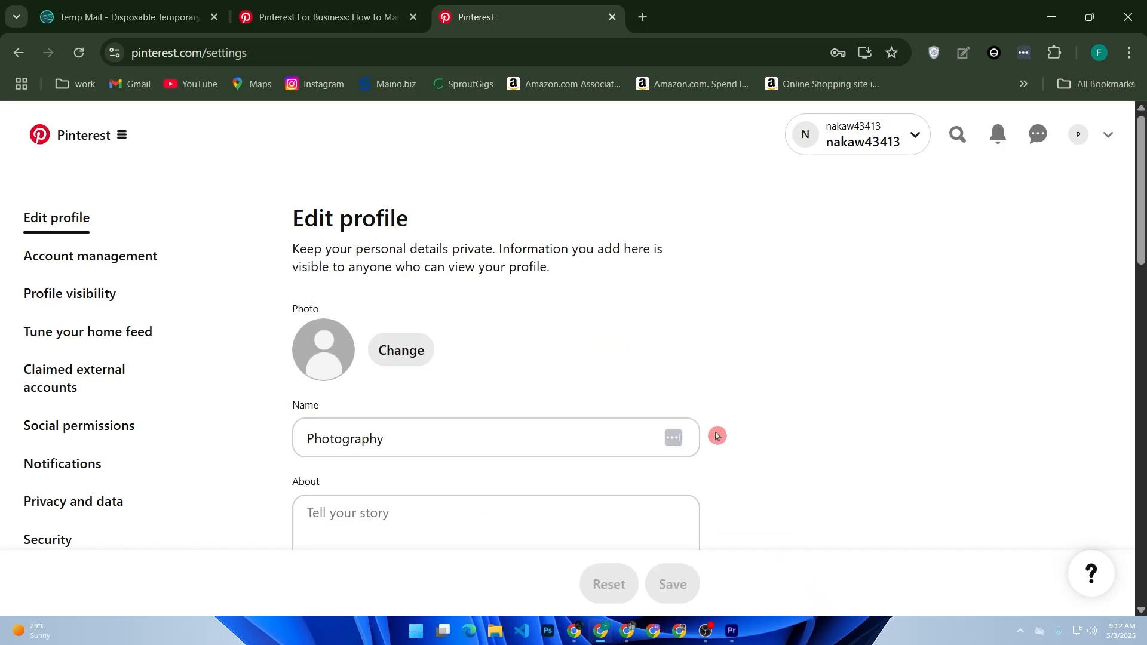
# - Start changing the profile picture and browse to the Downloads folder for the photo
pyautogui.scroll(-3, 714, 434)
pyautogui.scroll(1, 712, 433)
pyautogui.scroll(-1, 657, 431)
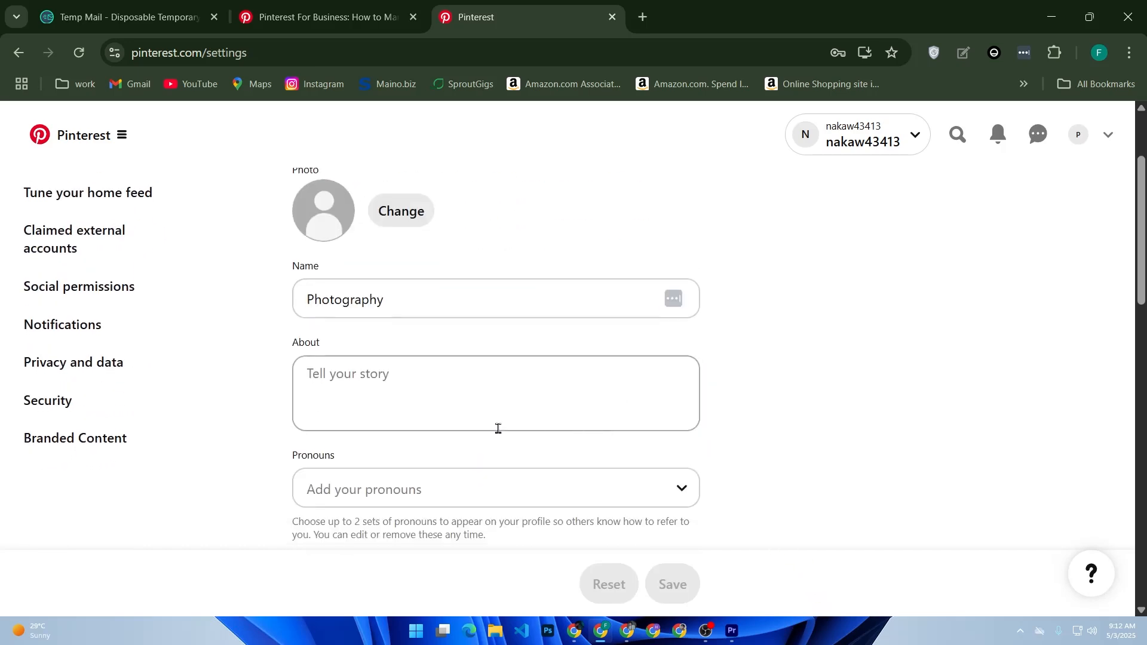
pyautogui.scroll(3, 489, 425)
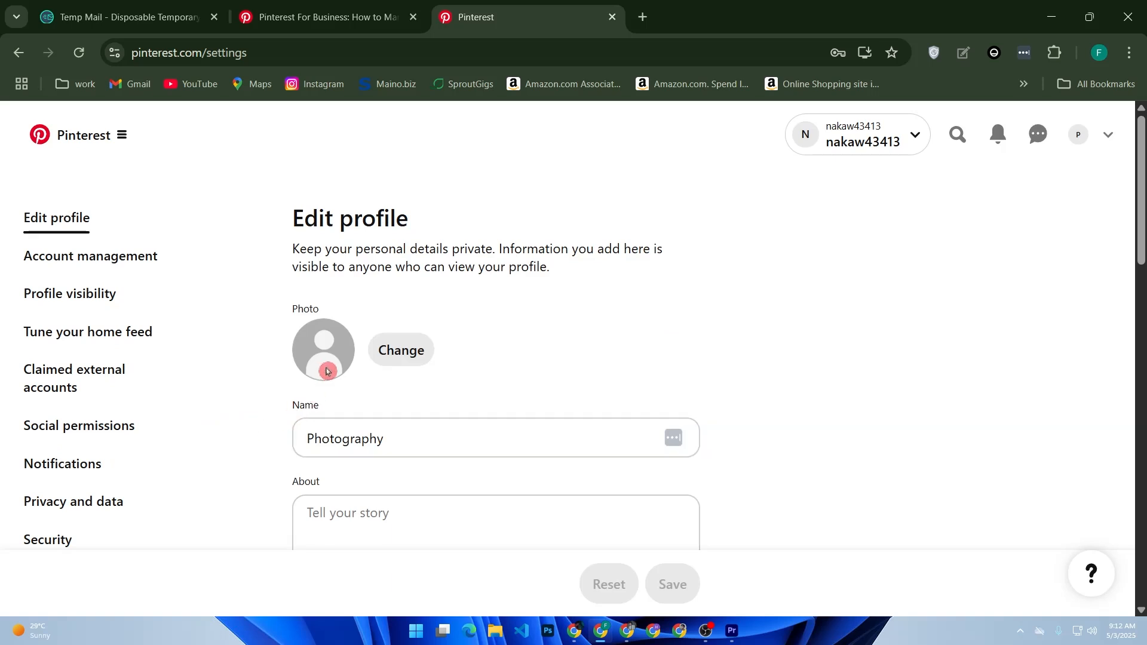
pyautogui.click(406, 361)
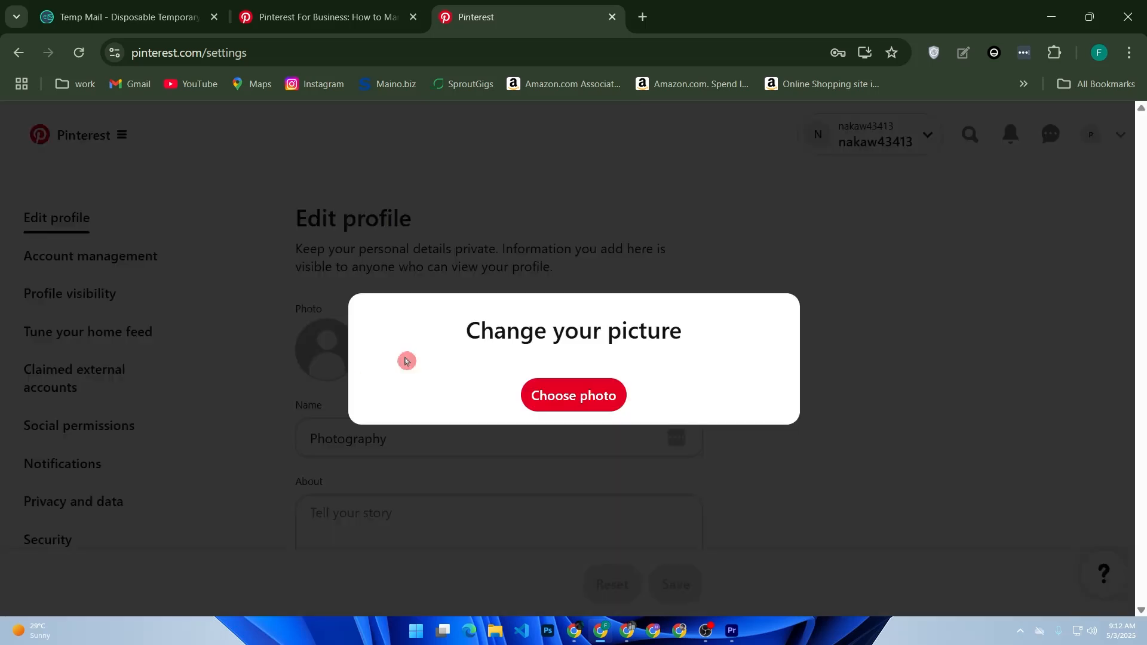
pyautogui.click(530, 396)
pyautogui.scroll(5, 299, 269)
pyautogui.click(138, 287)
pyautogui.click(57, 185)
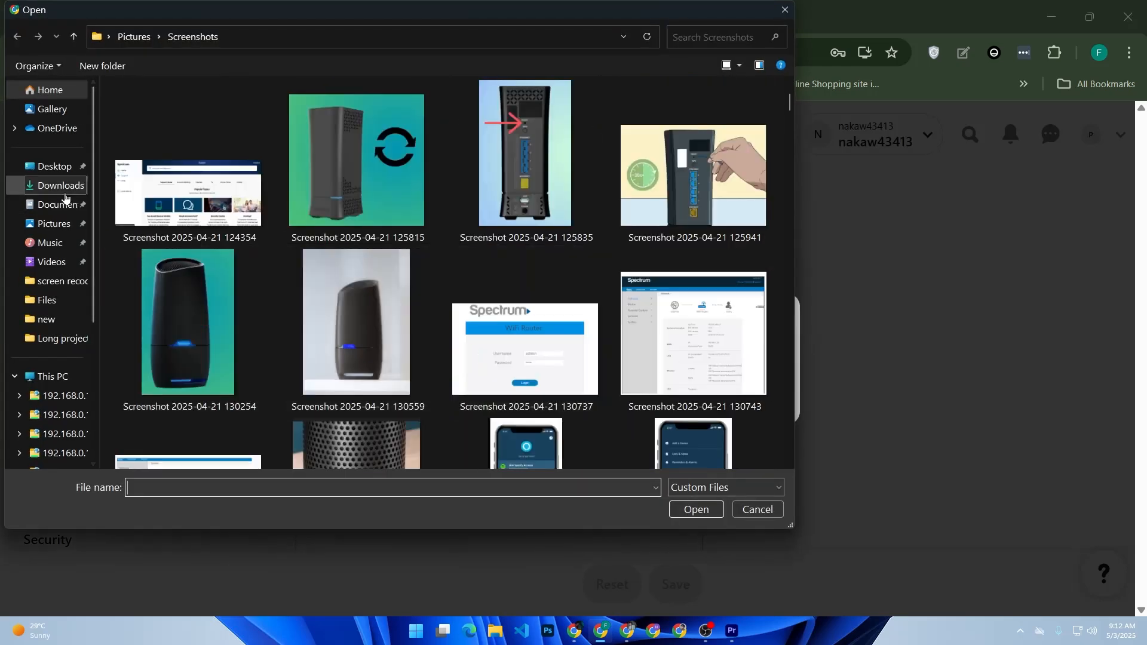
# - Upload "WhatsApp Image 2025-04-16 at 10.27.00 PM" as the profile photo
pyautogui.scroll(-10, 270, 281)
pyautogui.scroll(10, 275, 289)
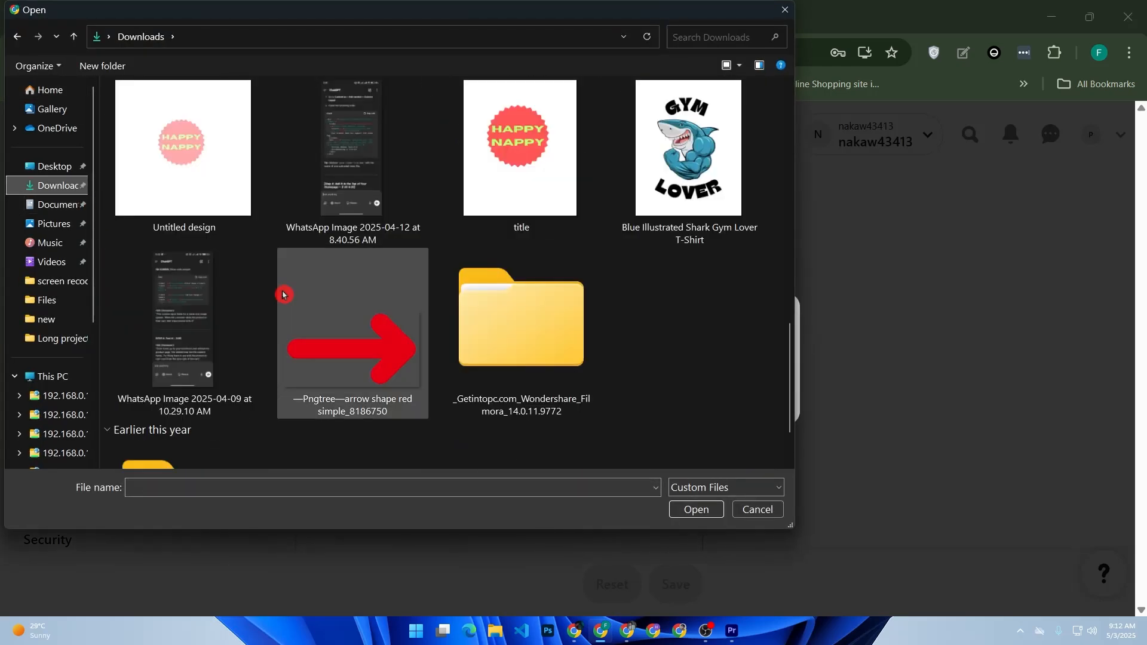
pyautogui.scroll(-3, 341, 307)
pyautogui.scroll(-5, 343, 310)
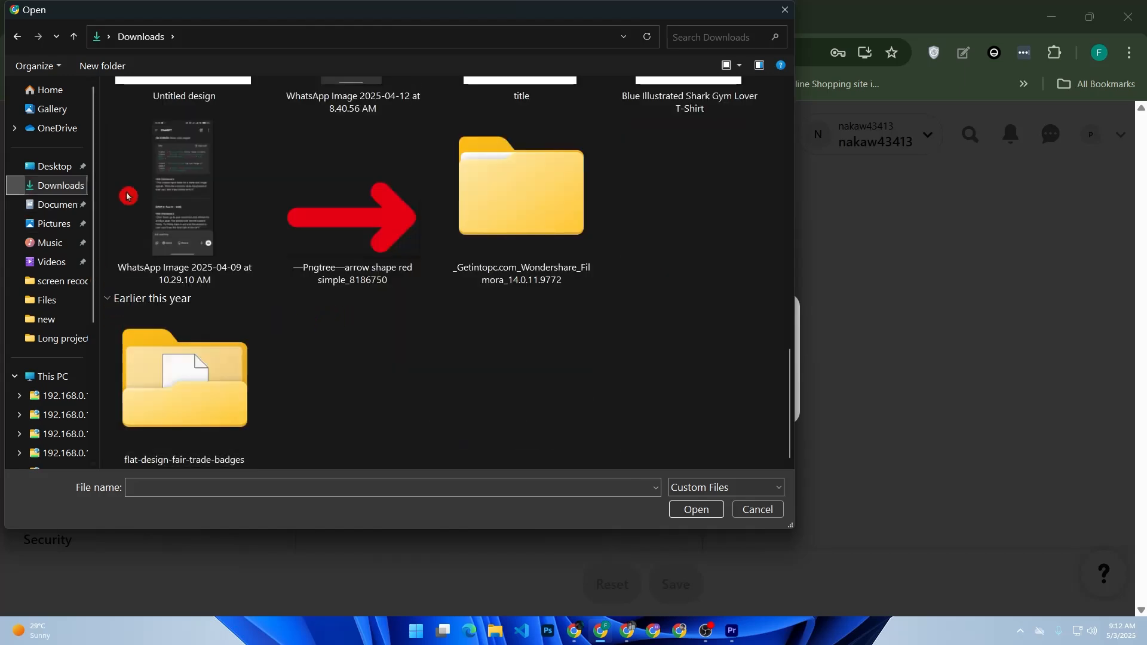
pyautogui.scroll(5, 243, 238)
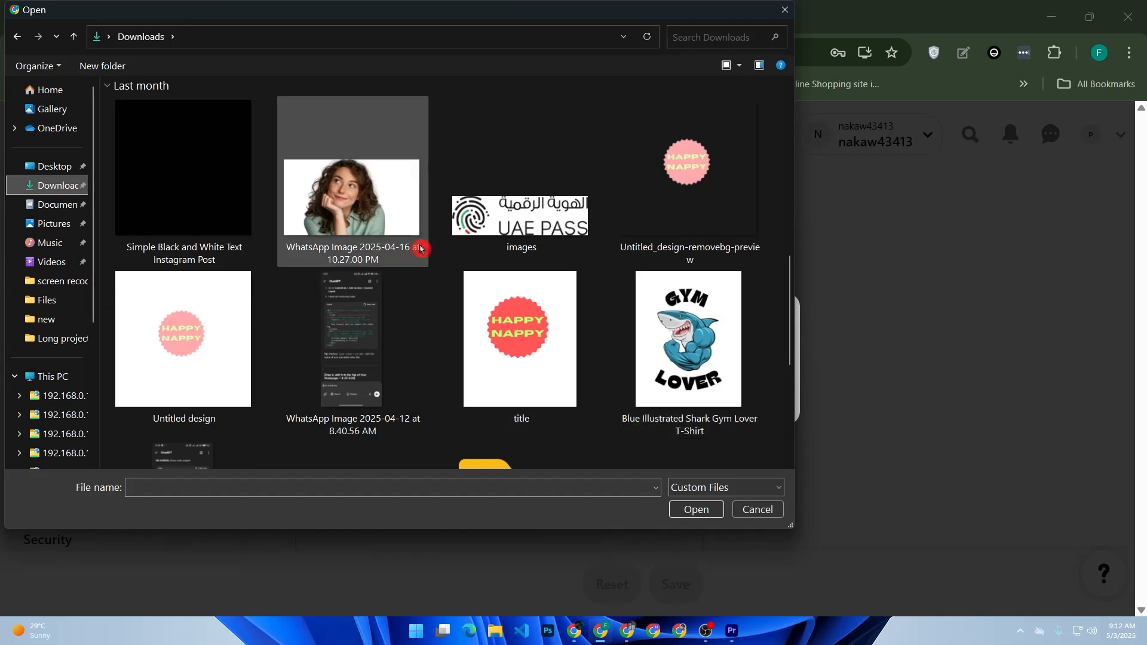
pyautogui.doubleClick(361, 219)
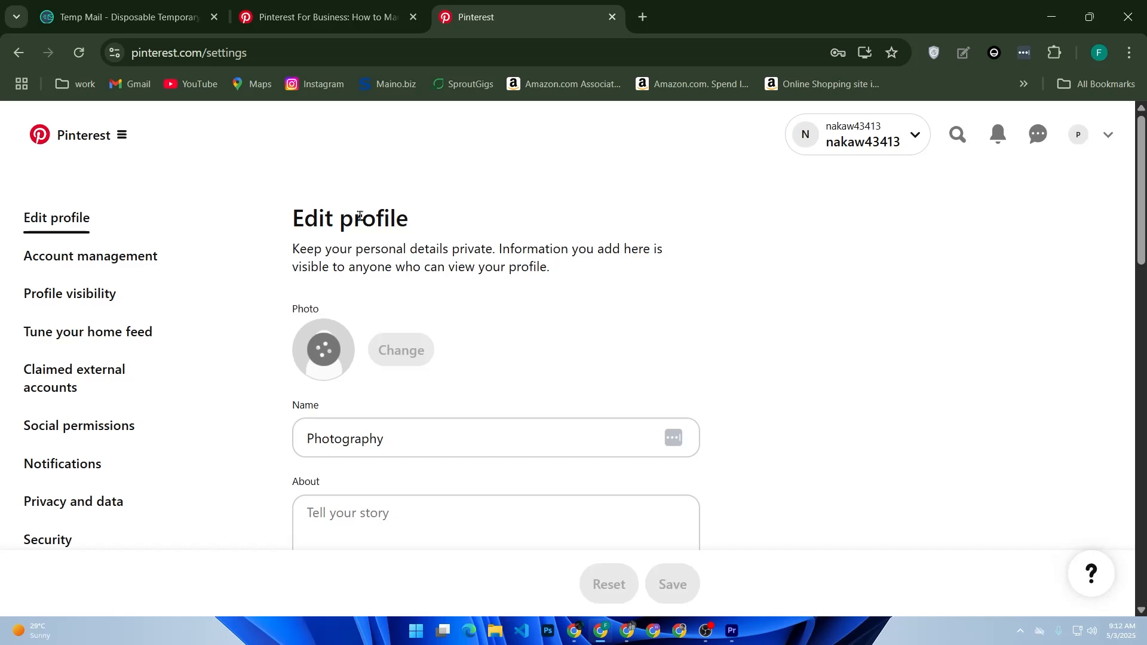
# - Look through the profile form's fields for name, about, pronouns, website, username and contact details
pyautogui.scroll(-4, 374, 236)
pyautogui.scroll(-2, 375, 237)
pyautogui.scroll(-4, 375, 237)
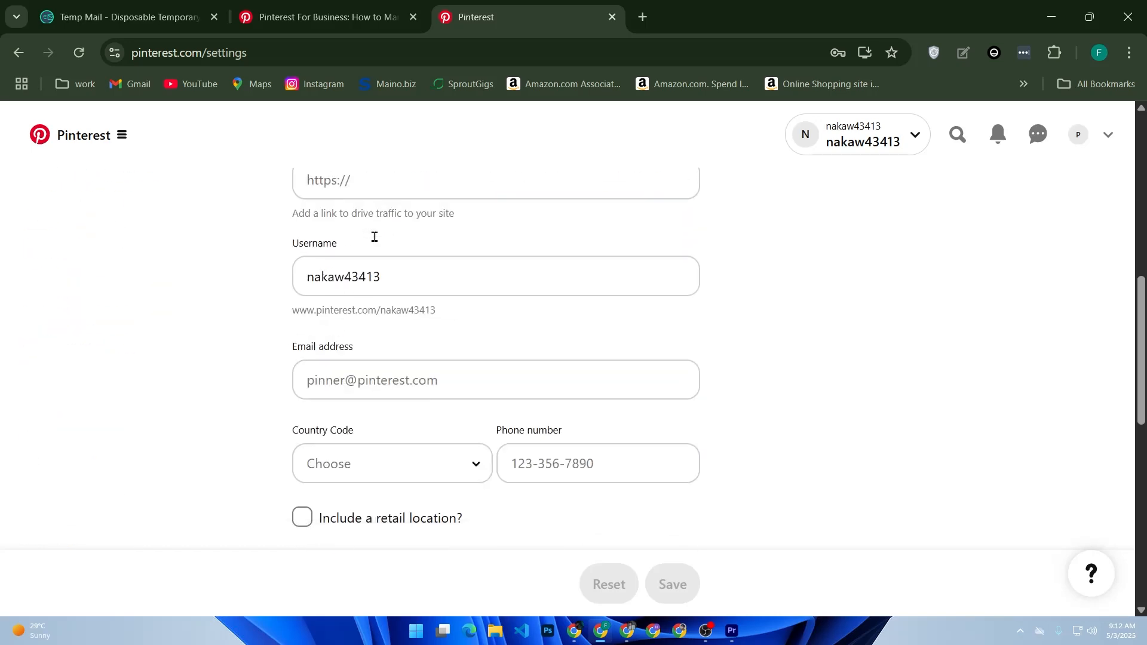
pyautogui.scroll(8, 375, 238)
pyautogui.click(389, 295)
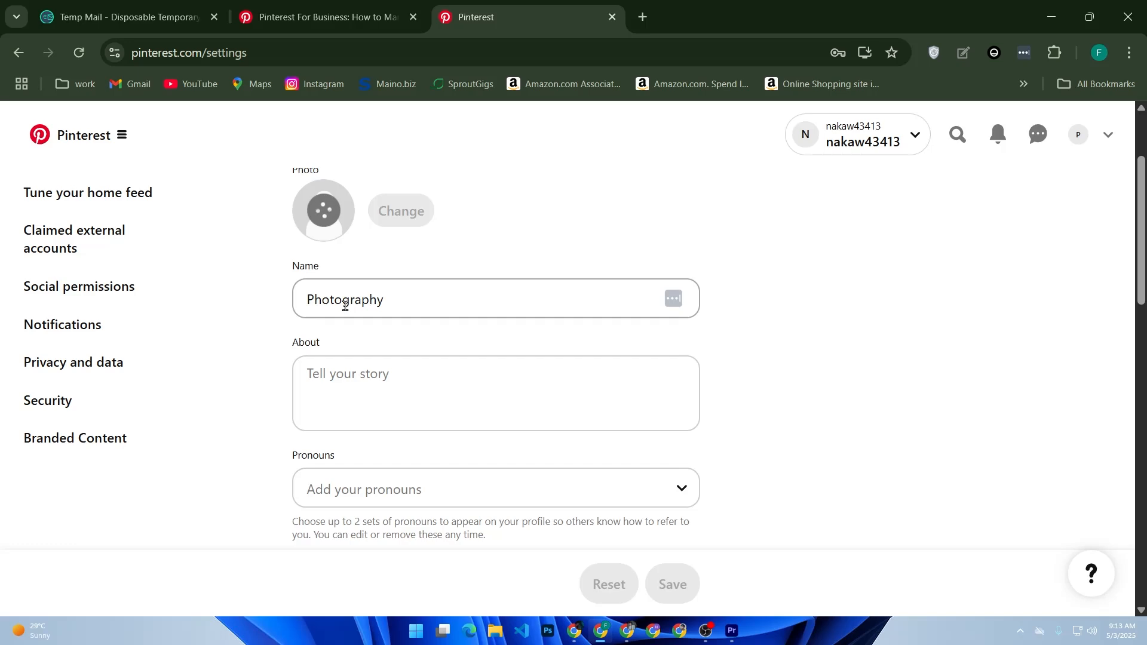
pyautogui.scroll(-7, 346, 306)
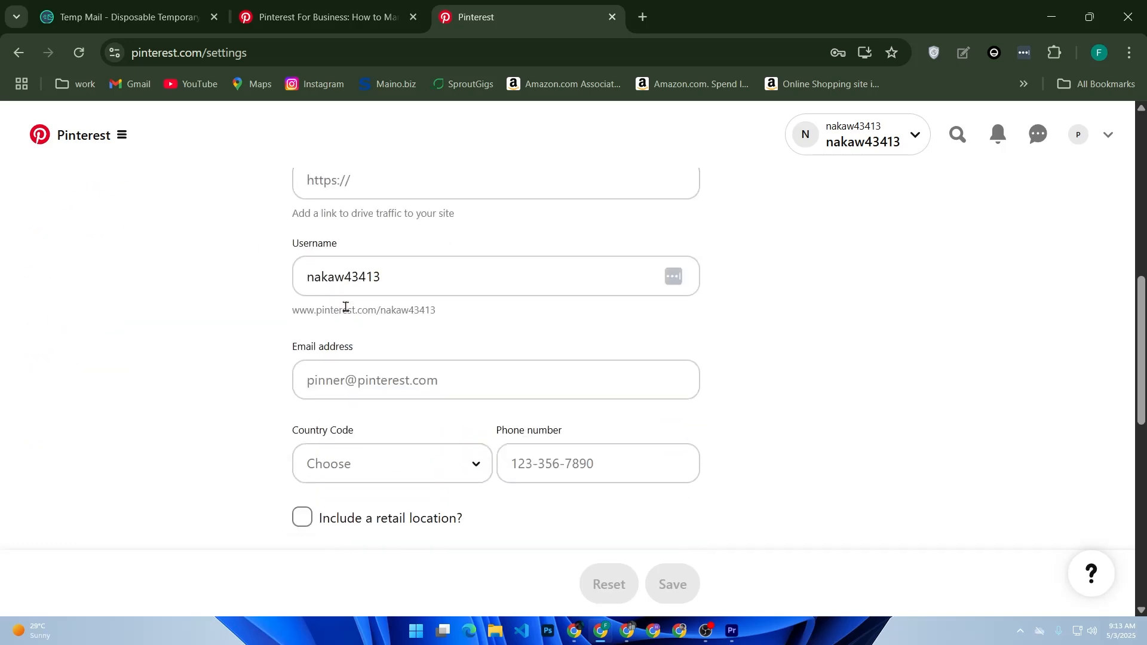
pyautogui.scroll(2, 345, 307)
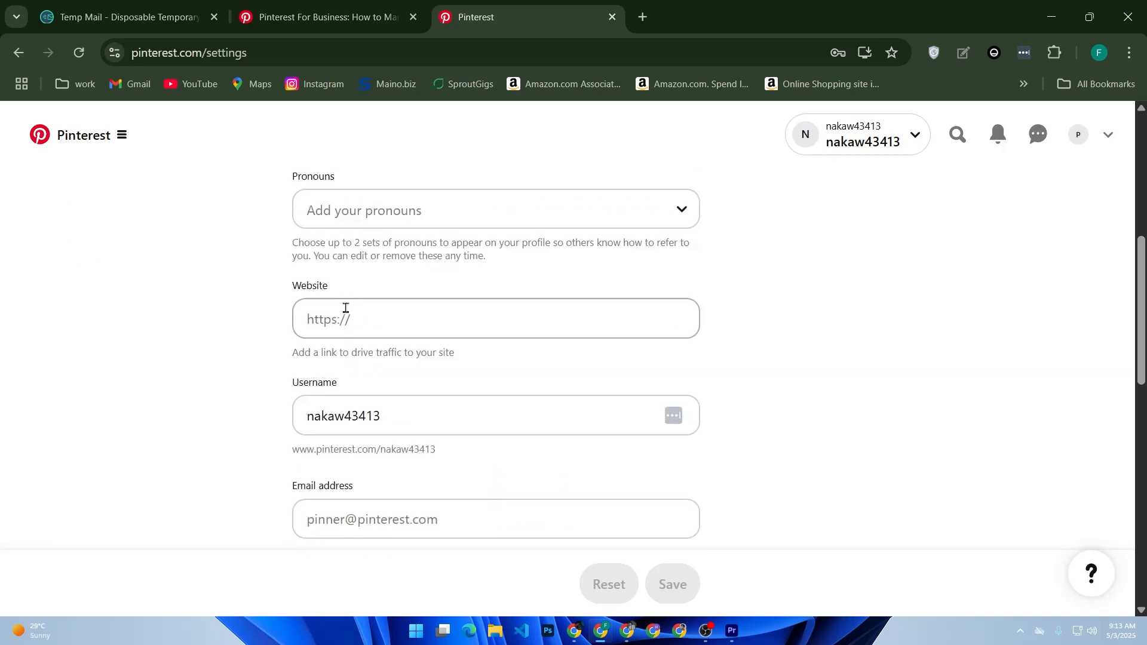
pyautogui.scroll(2, 346, 308)
pyautogui.click(347, 311)
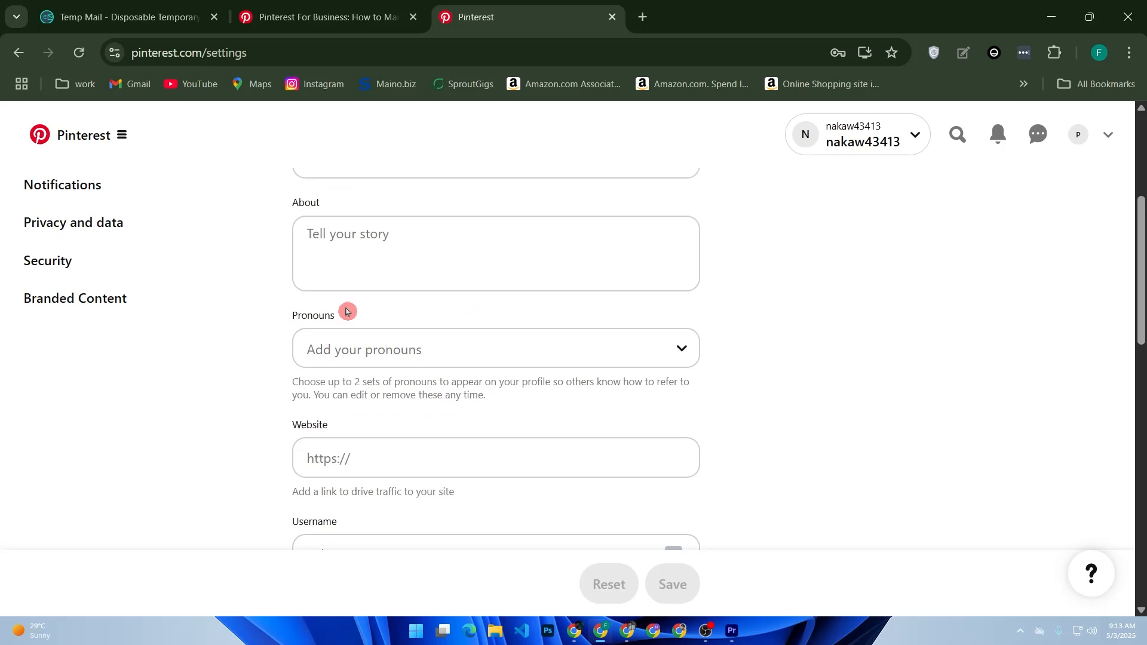
pyautogui.scroll(2, 334, 338)
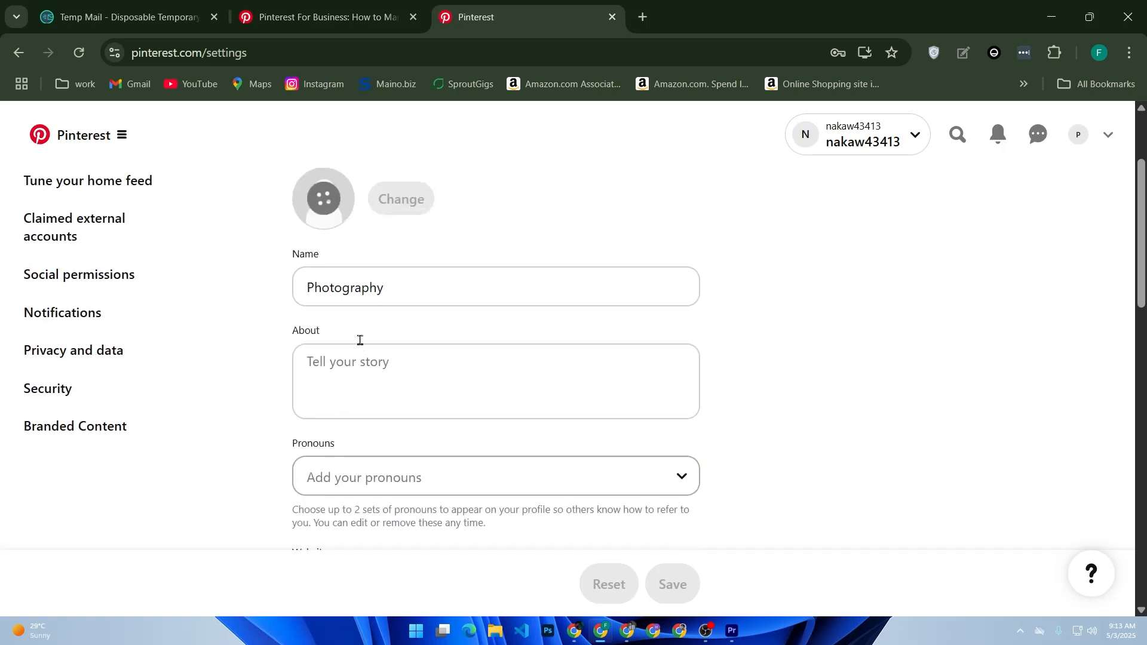
pyautogui.click(352, 383)
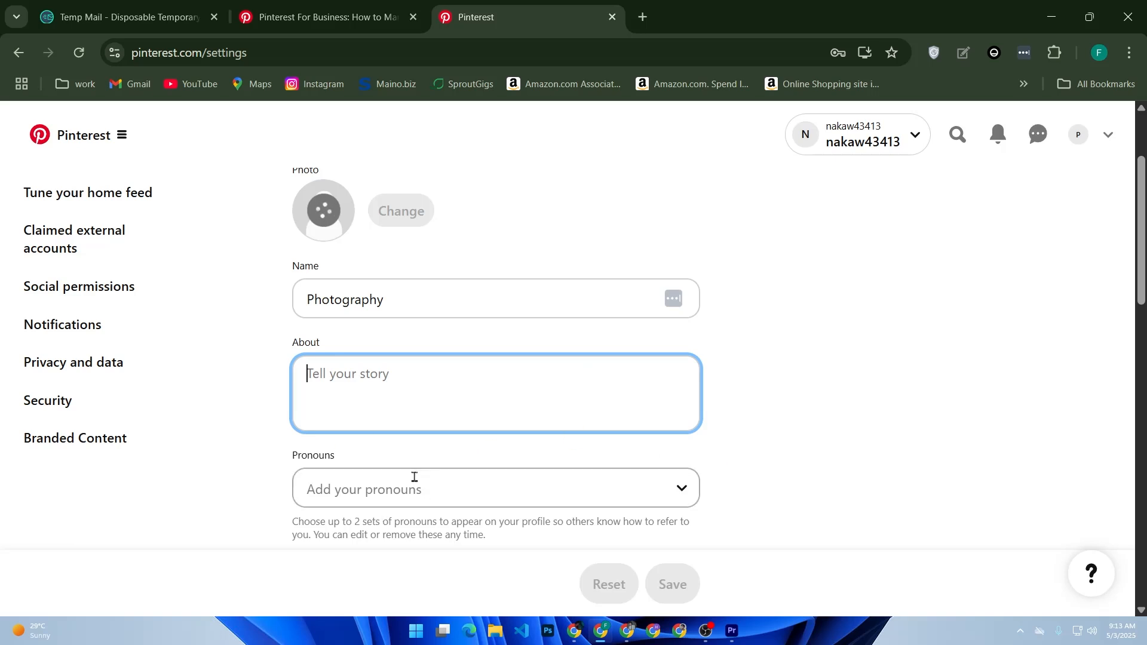
# - Set the profile's pronouns to he/him
pyautogui.scroll(-2, 414, 477)
pyautogui.click(408, 353)
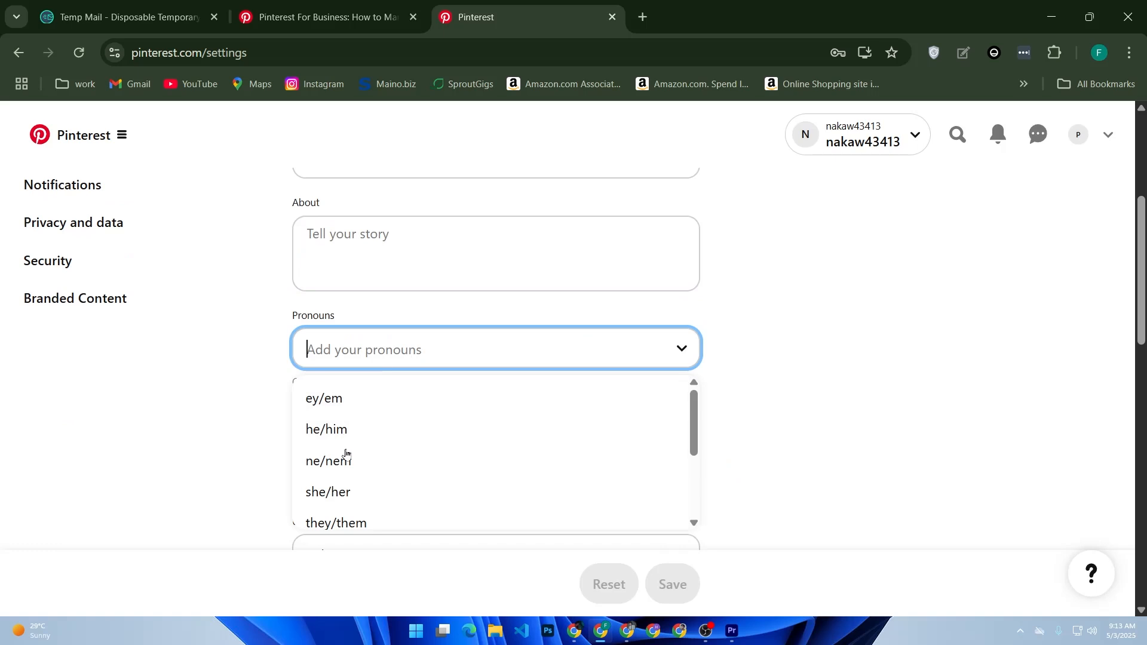
pyautogui.scroll(-2, 346, 454)
pyautogui.scroll(2, 348, 454)
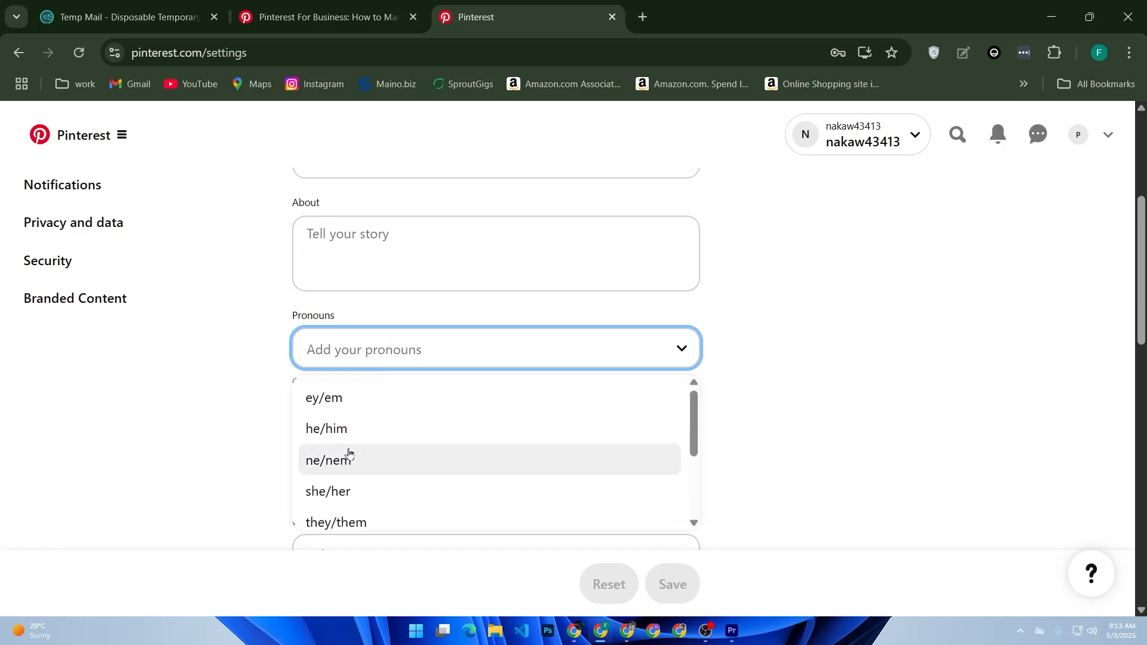
pyautogui.click(349, 431)
pyautogui.scroll(-2, 417, 440)
pyautogui.click(396, 330)
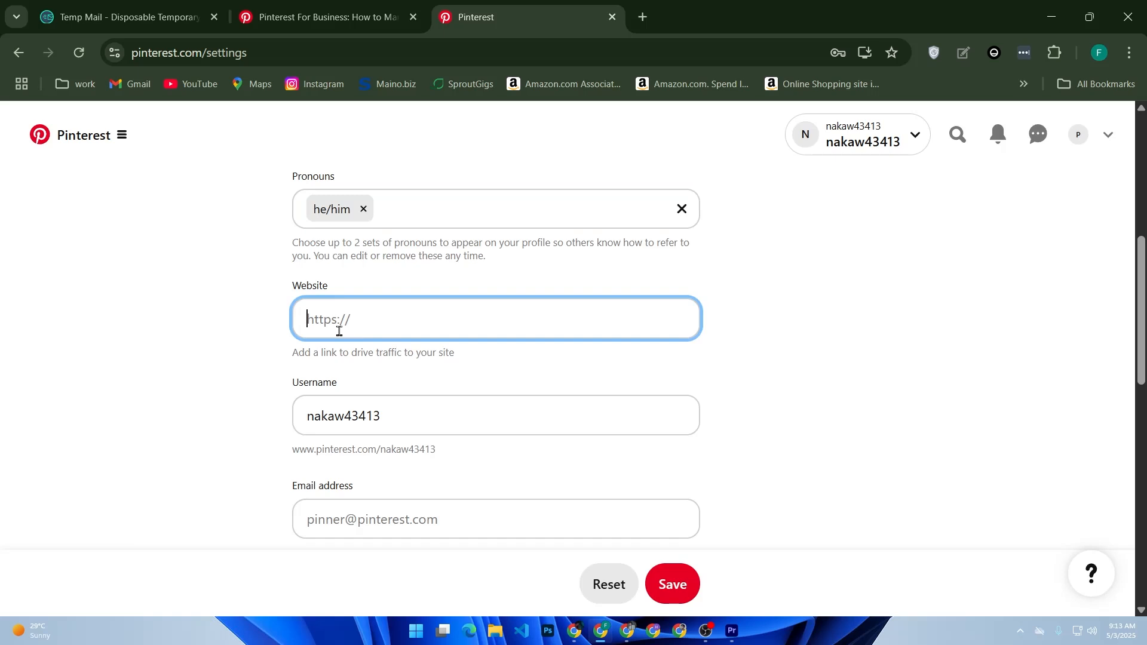
pyautogui.scroll(-2, 339, 331)
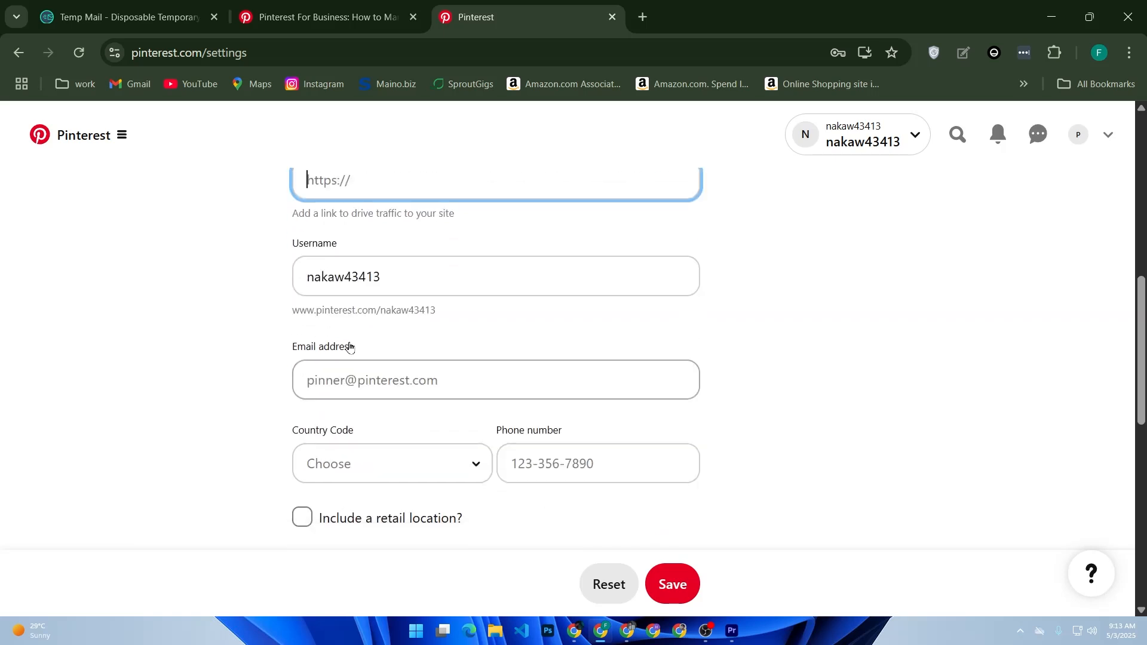
pyautogui.moveTo(398, 275); pyautogui.dragTo(307, 278)
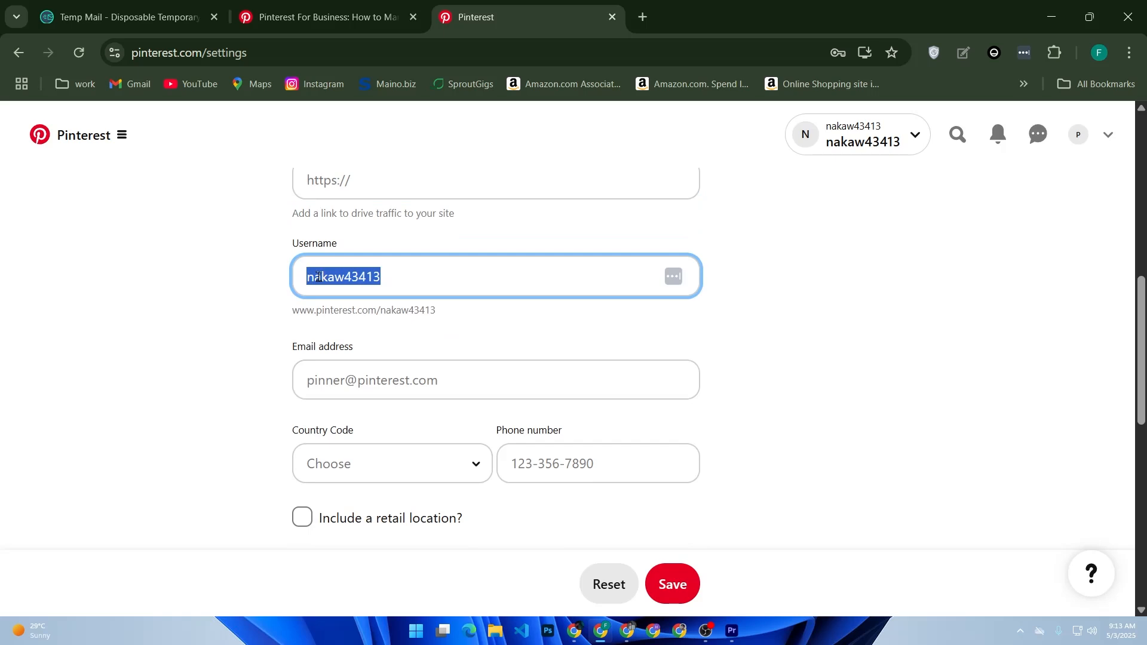
pyautogui.click(357, 280)
pyautogui.moveTo(344, 278); pyautogui.dragTo(299, 284)
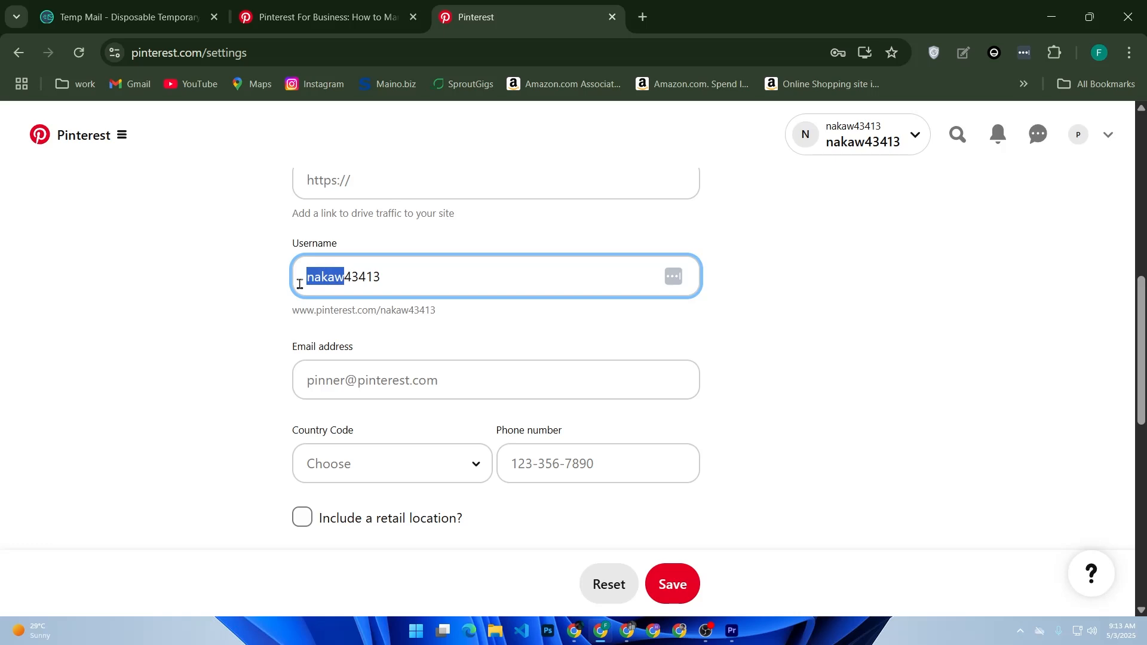
pyautogui.write('fa')
pyautogui.write('ke')
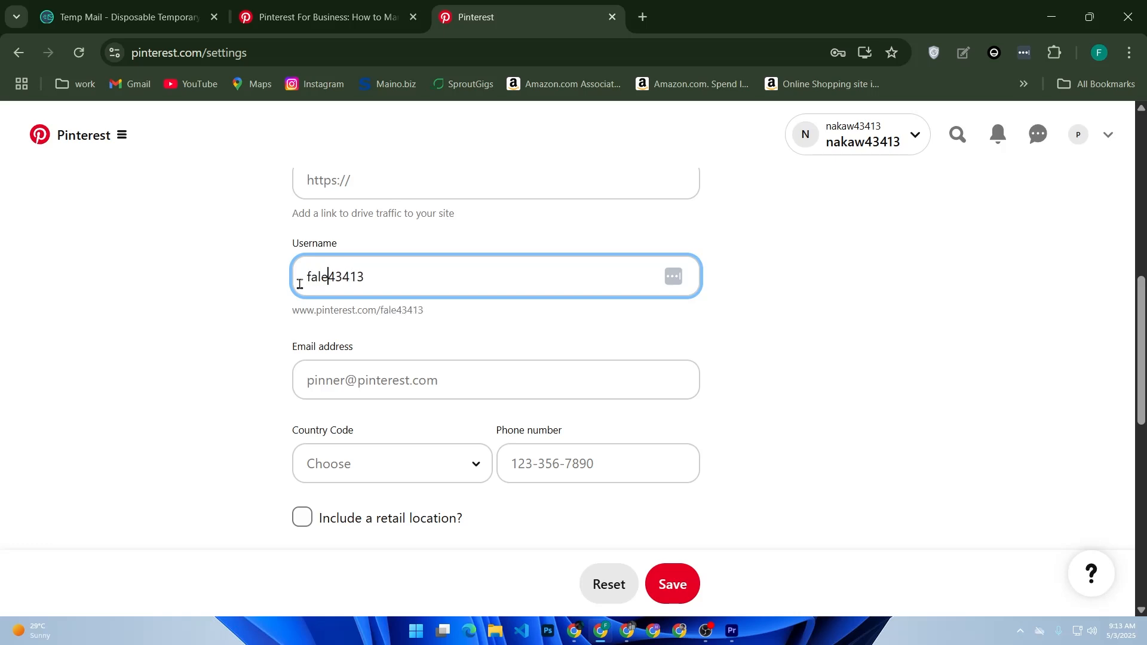
pyautogui.press('BackSpace')
pyautogui.press('BackSpace')
pyautogui.write('zi')
# - Fill in the profile's e-mail address with the saved account e-mail
pyautogui.click(310, 380)
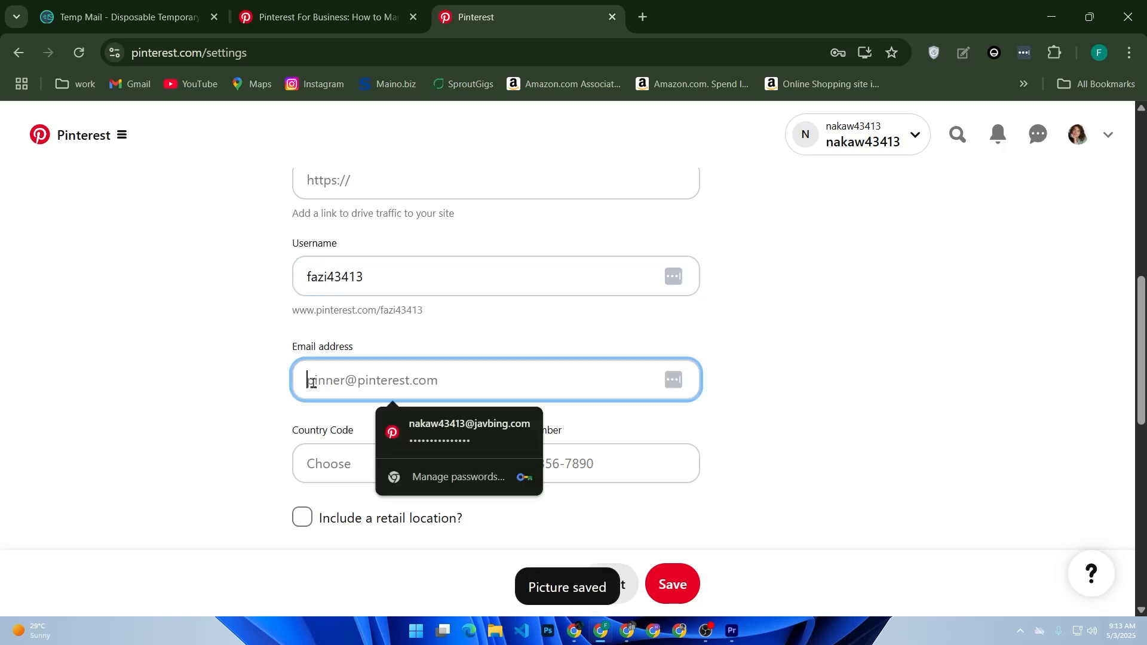
pyautogui.press('Down')
pyautogui.press('Tab')
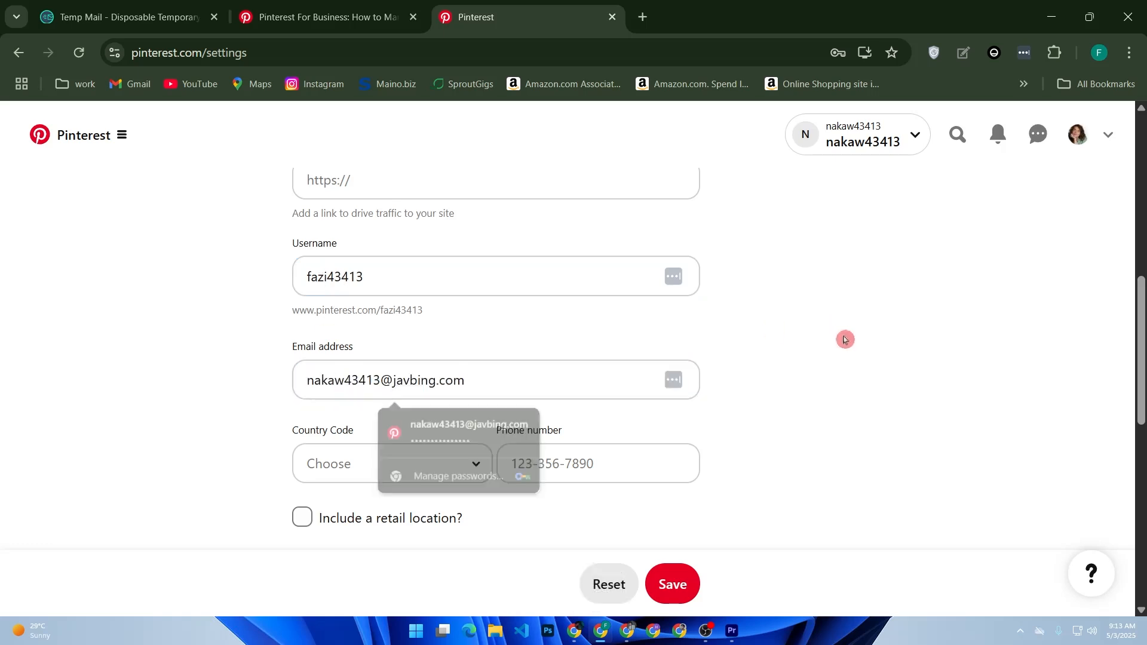
# - Set the phone country code to Bangladesh (+880) and try to save the profile
pyautogui.click(460, 464)
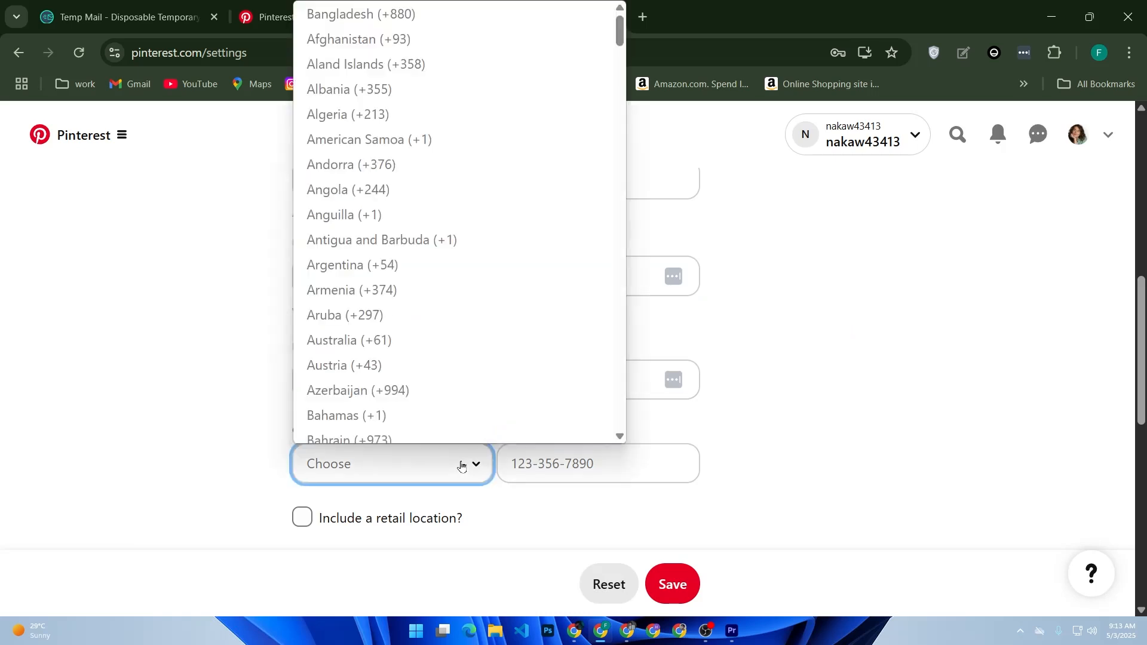
pyautogui.click(218, 478)
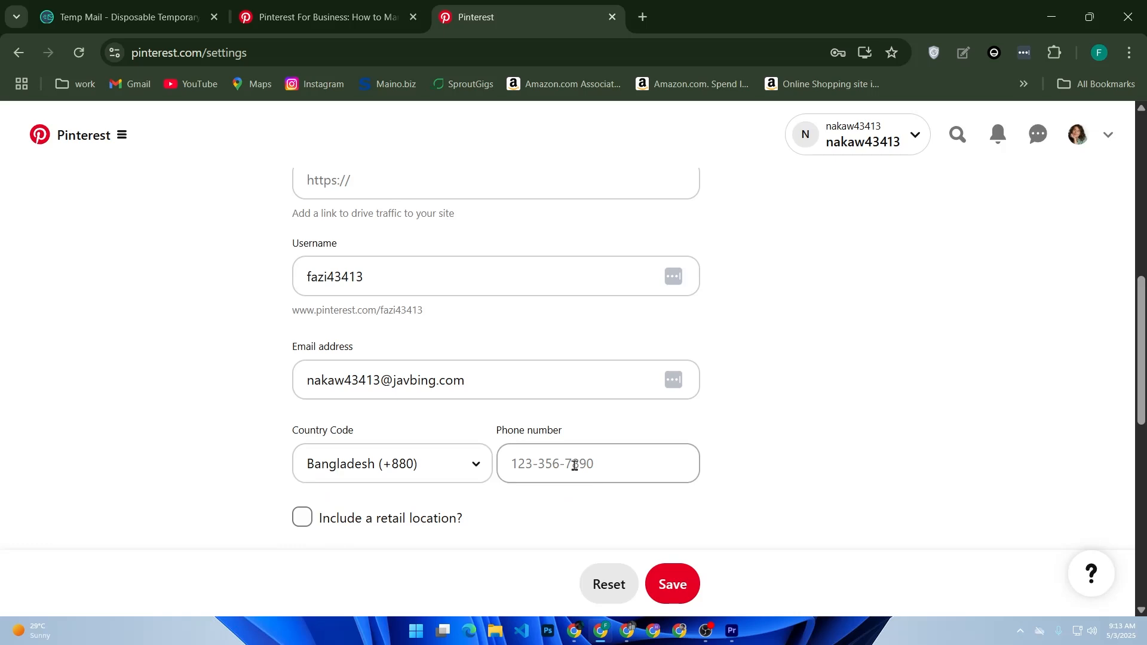
pyautogui.click(663, 577)
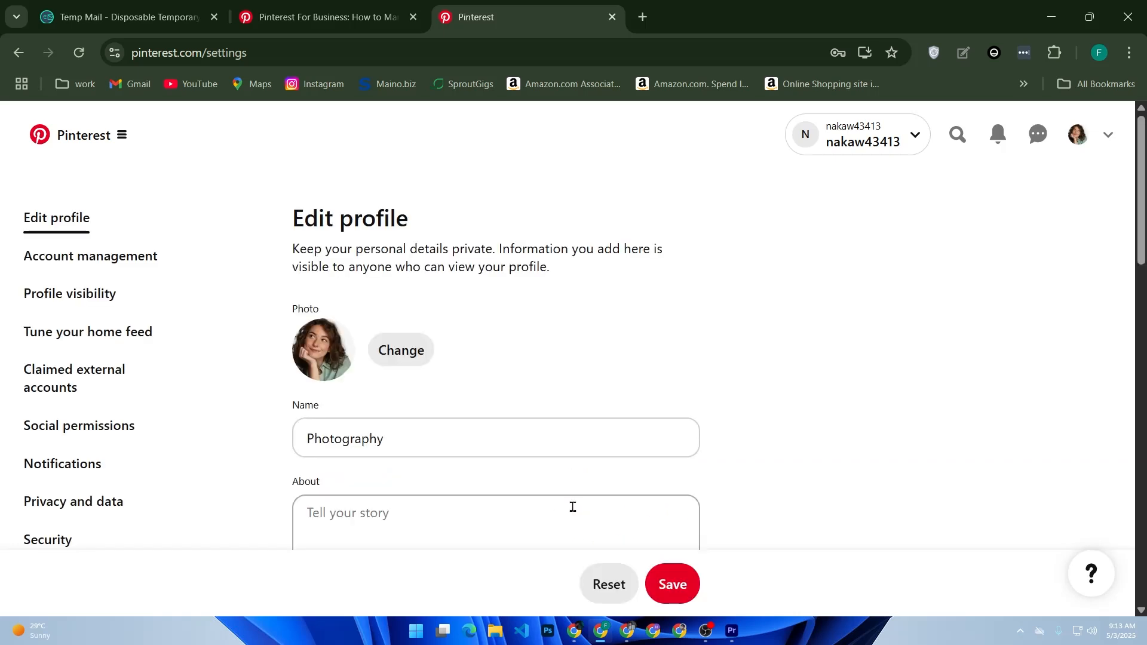
# - Review the completed profile form from the photo and name down to the address and country fields
pyautogui.click(482, 464)
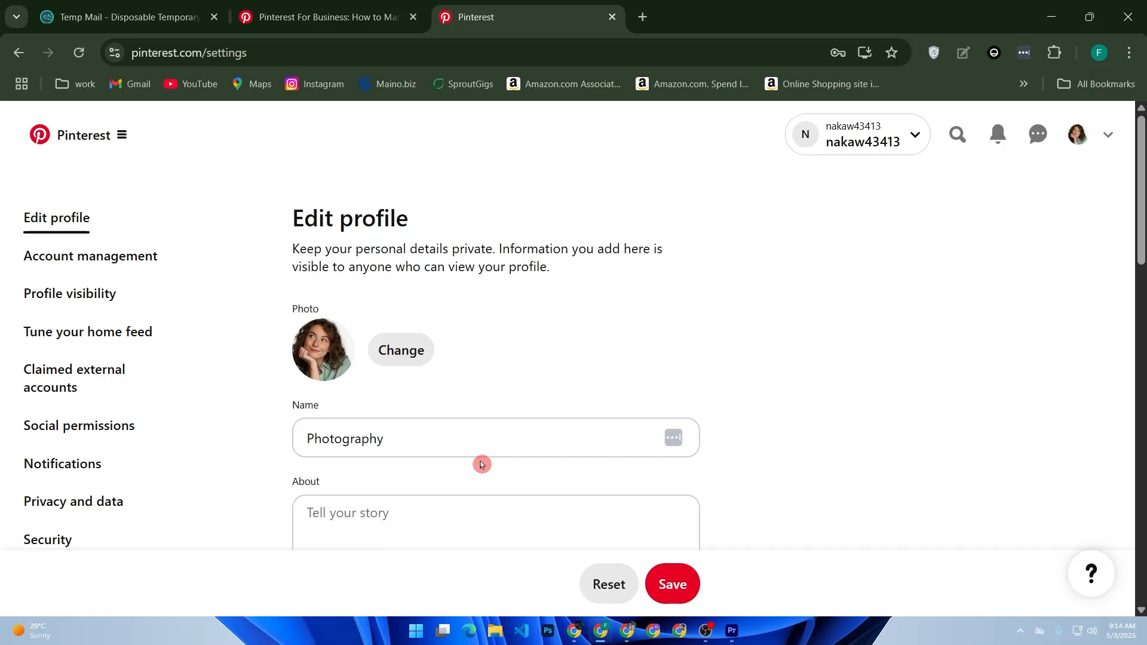
pyautogui.scroll(-10, 481, 465)
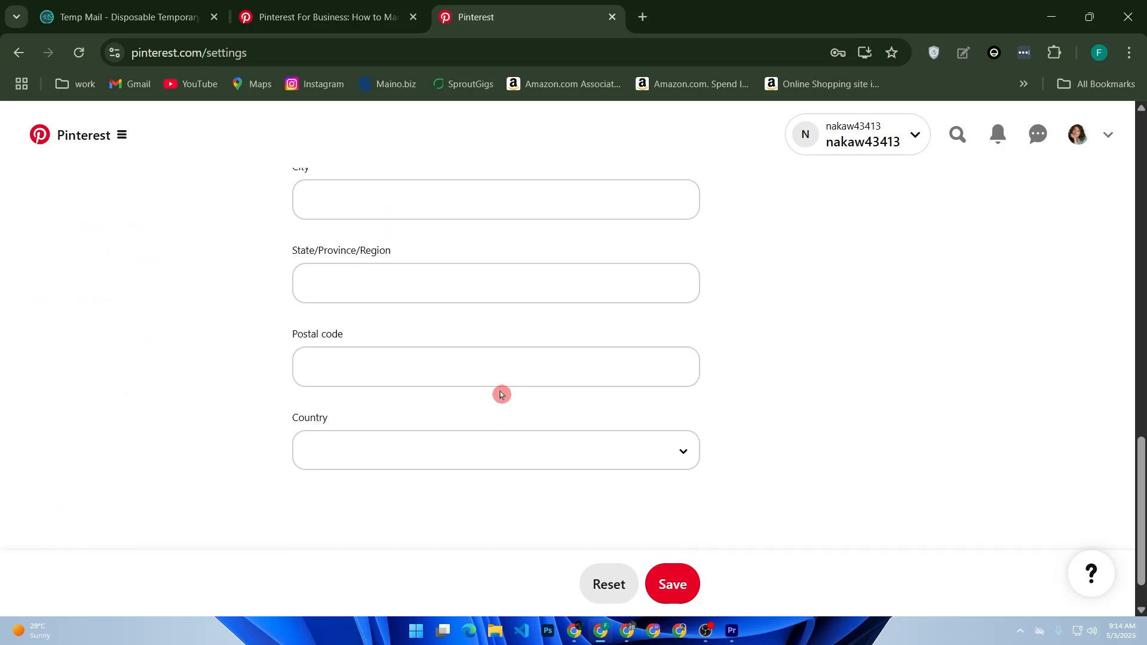
pyautogui.scroll(10, 501, 395)
pyautogui.scroll(-10, 501, 394)
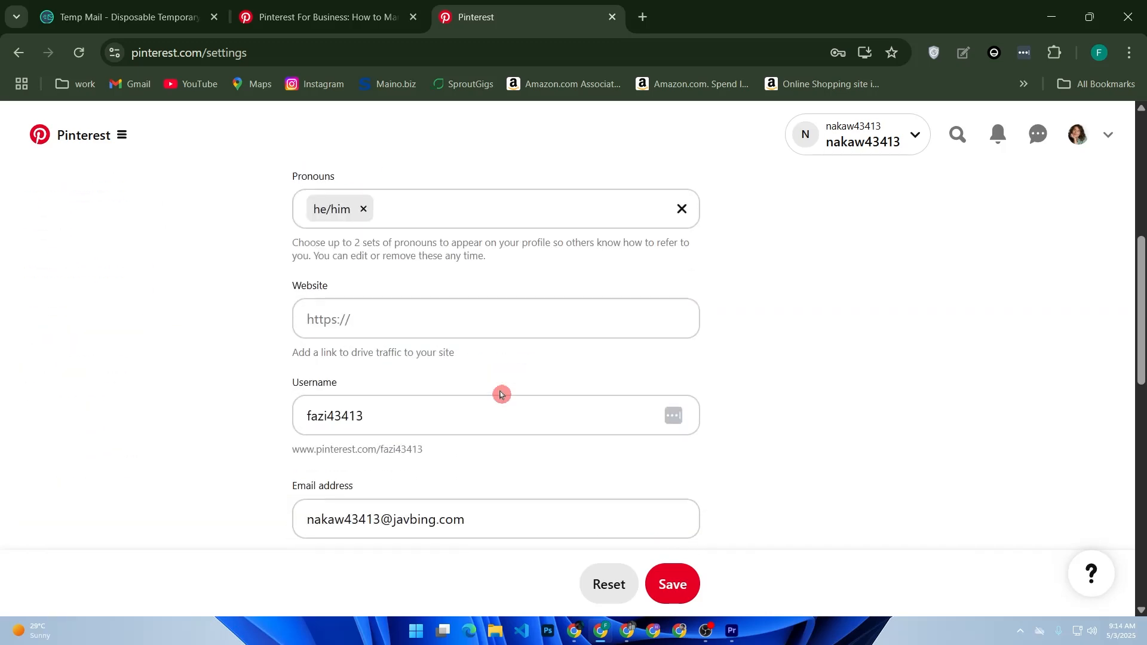
pyautogui.scroll(-2, 500, 395)
pyautogui.scroll(5, 501, 395)
pyautogui.scroll(-2, 501, 395)
pyautogui.scroll(-2, 500, 391)
pyautogui.scroll(7, 489, 395)
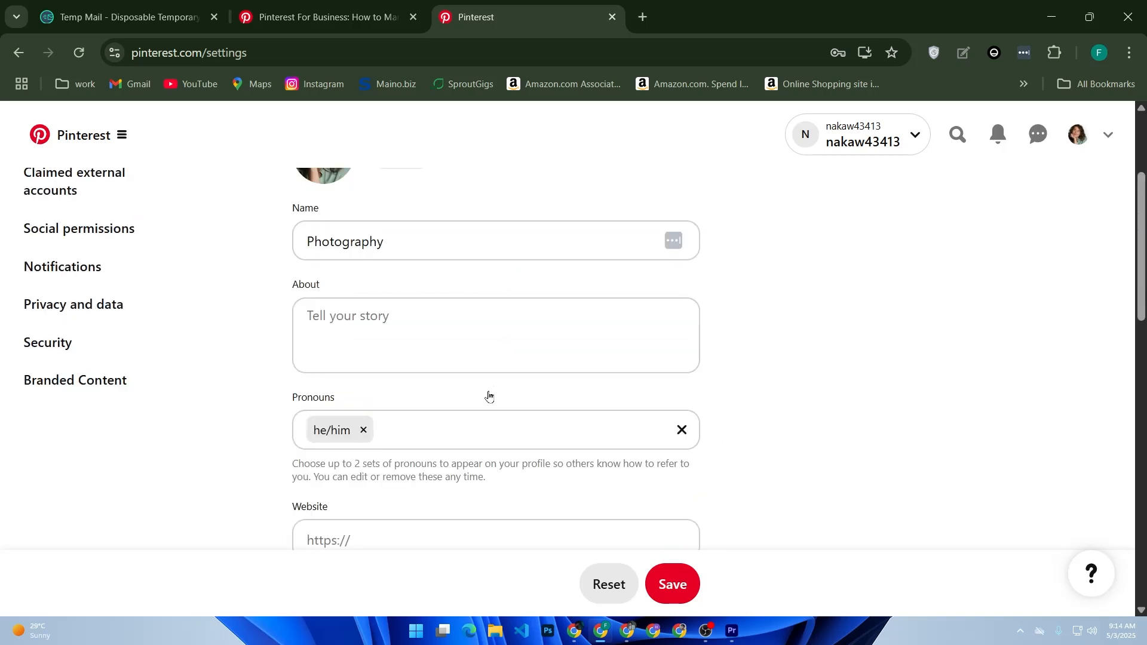
# - Open the account management settings and examine the e-mail, password, account conversion and personal information options
pyautogui.click(95, 263)
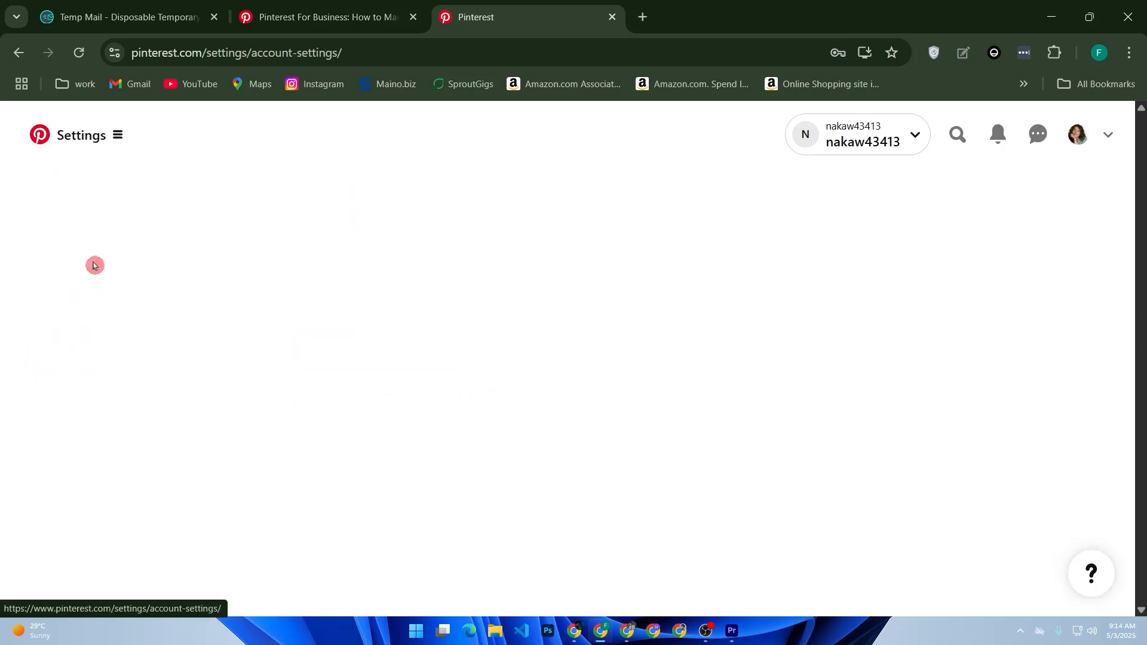
pyautogui.scroll(-9, 294, 289)
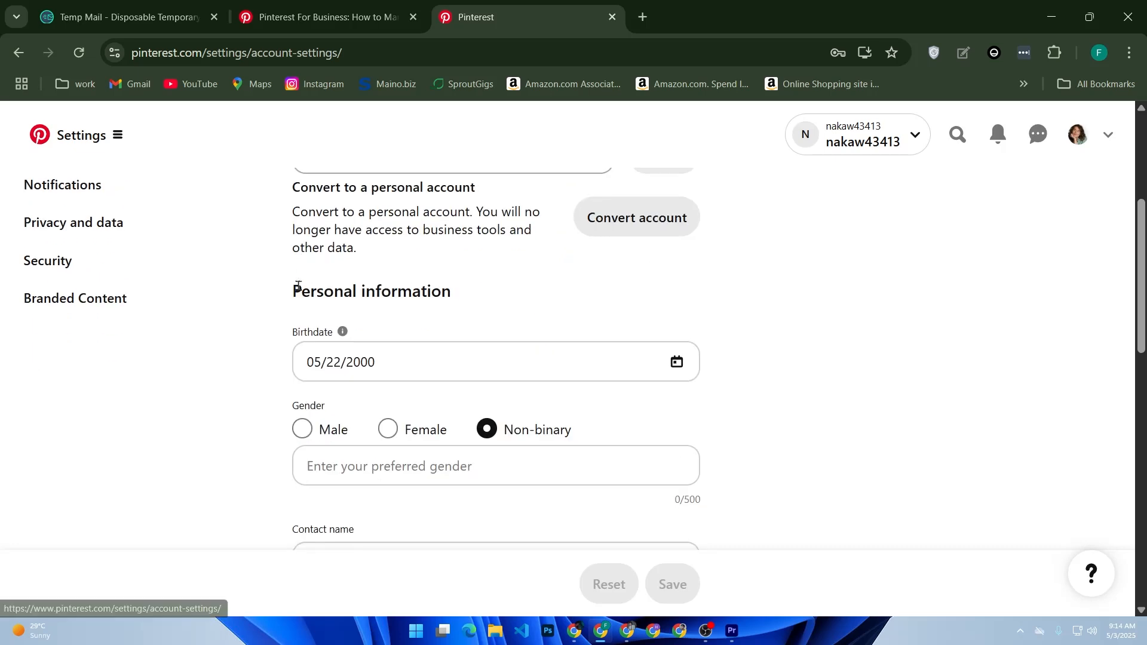
pyautogui.scroll(-1, 296, 288)
pyautogui.scroll(4, 284, 294)
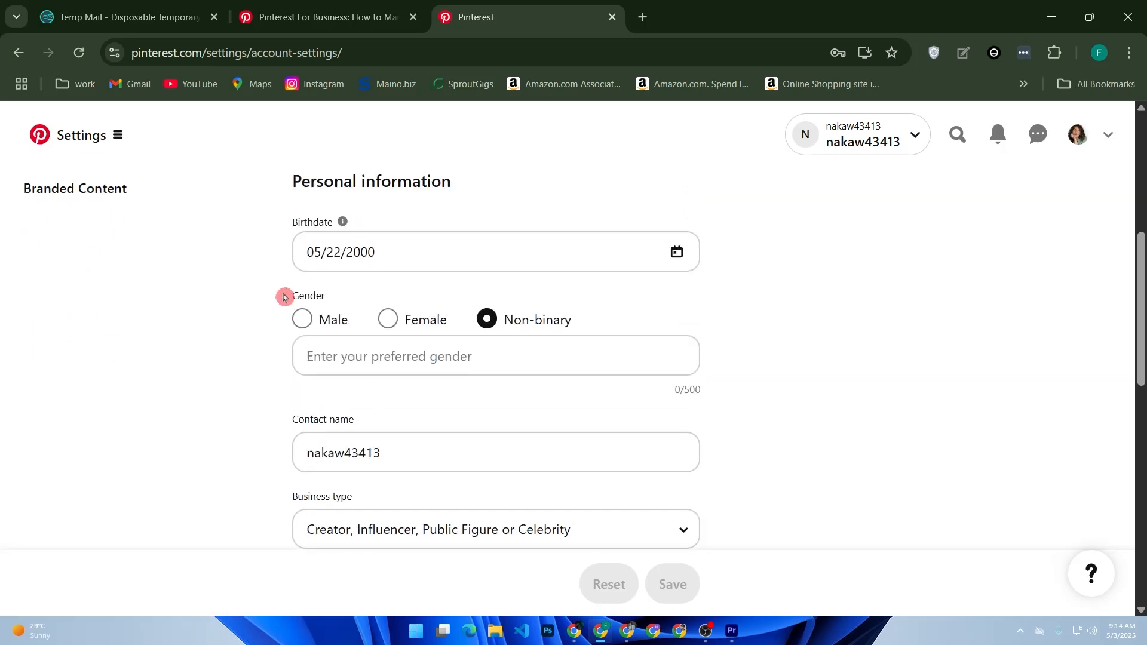
pyautogui.scroll(5, 284, 297)
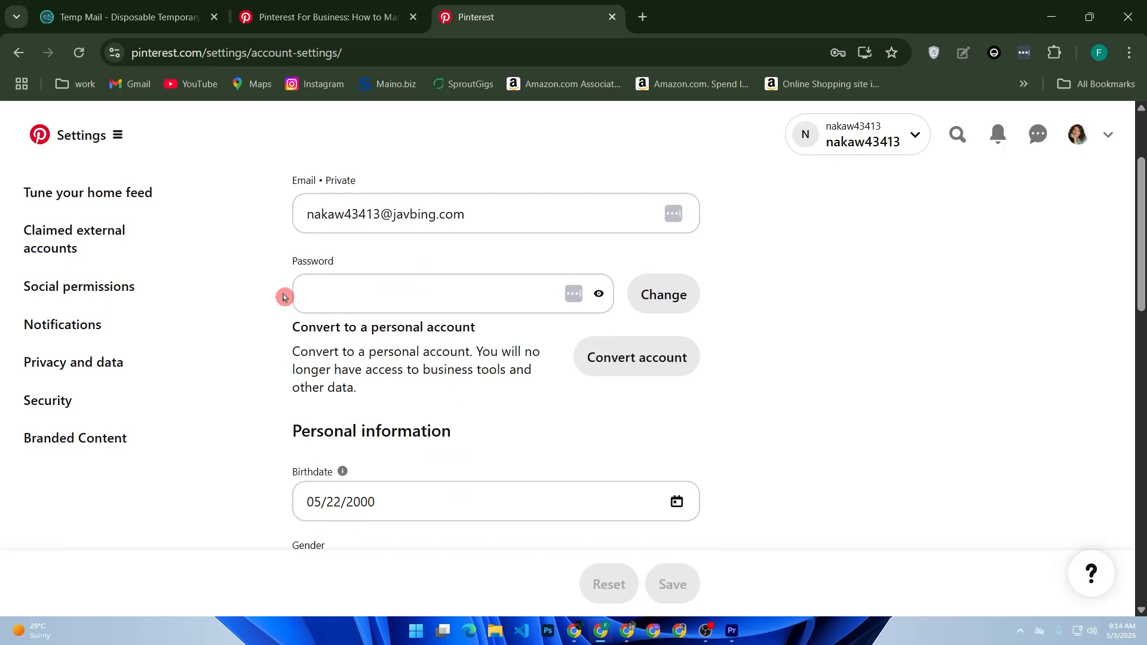
# - Open the account's public profile, show its created Pins and start creating a new Pin
pyautogui.scroll(2, 284, 297)
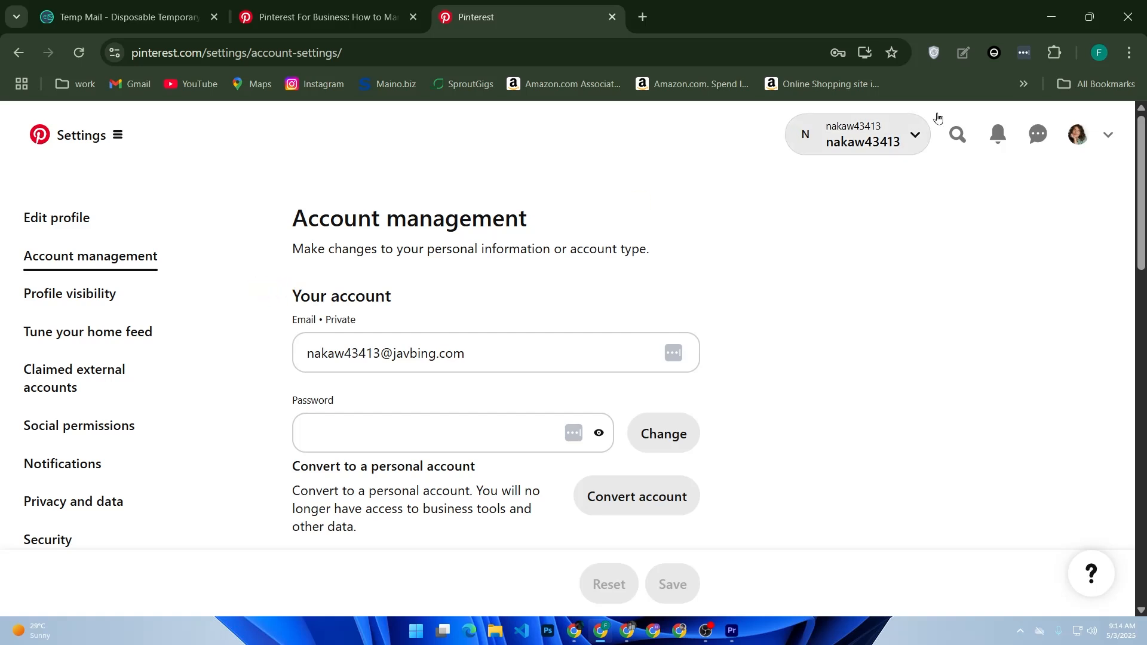
pyautogui.click(1082, 135)
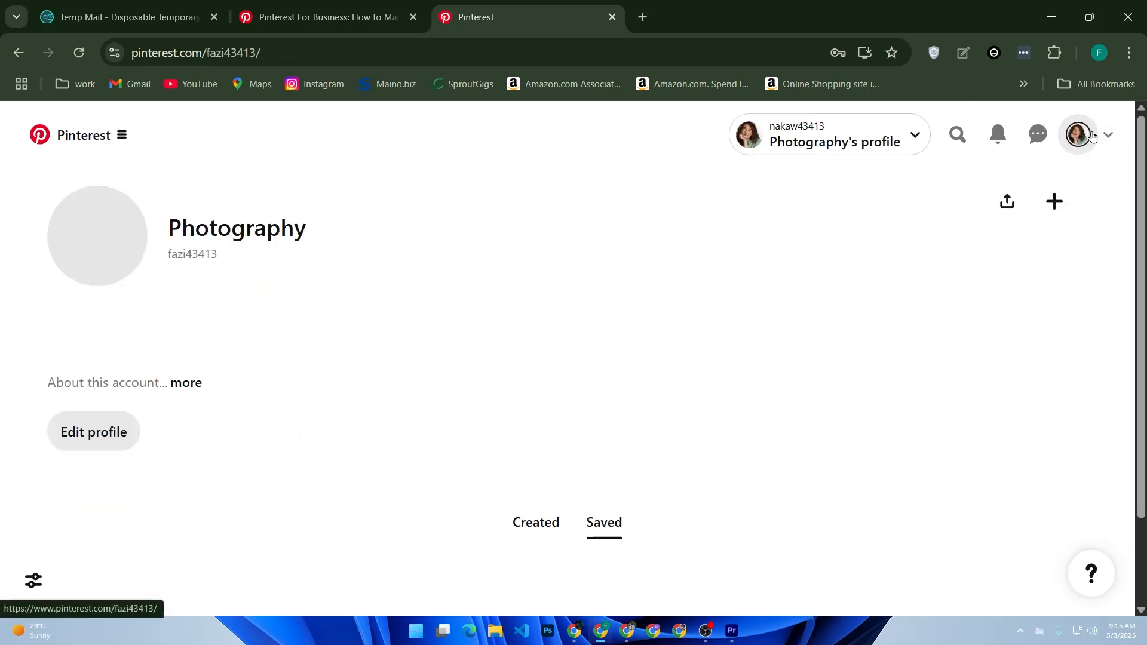
pyautogui.scroll(-2, 687, 298)
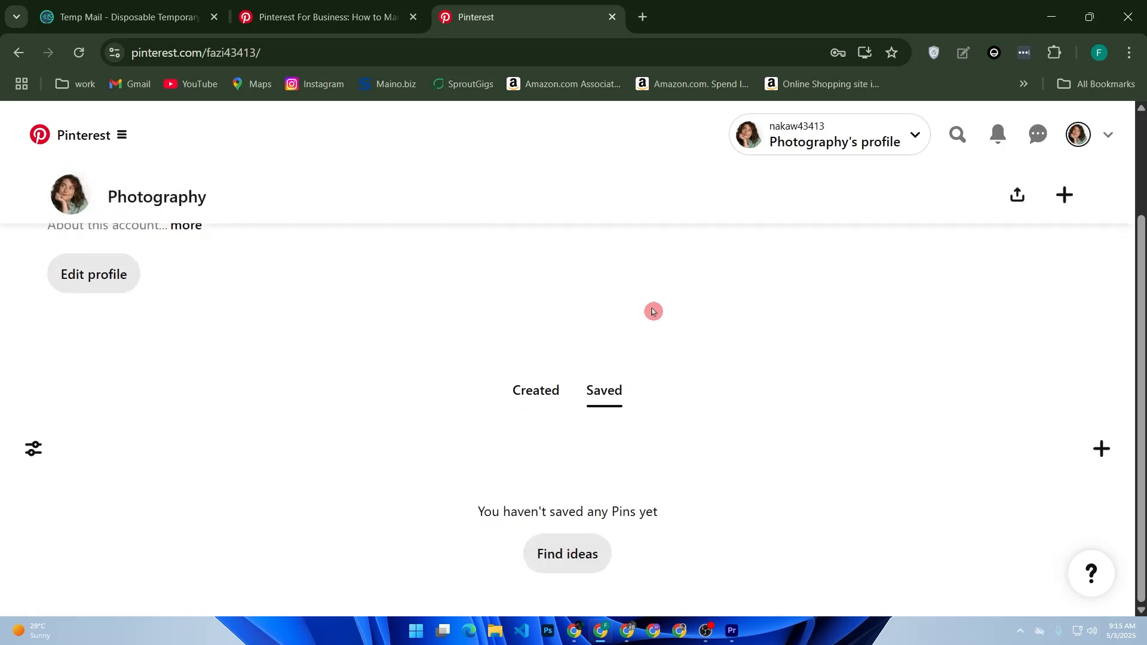
pyautogui.click(537, 386)
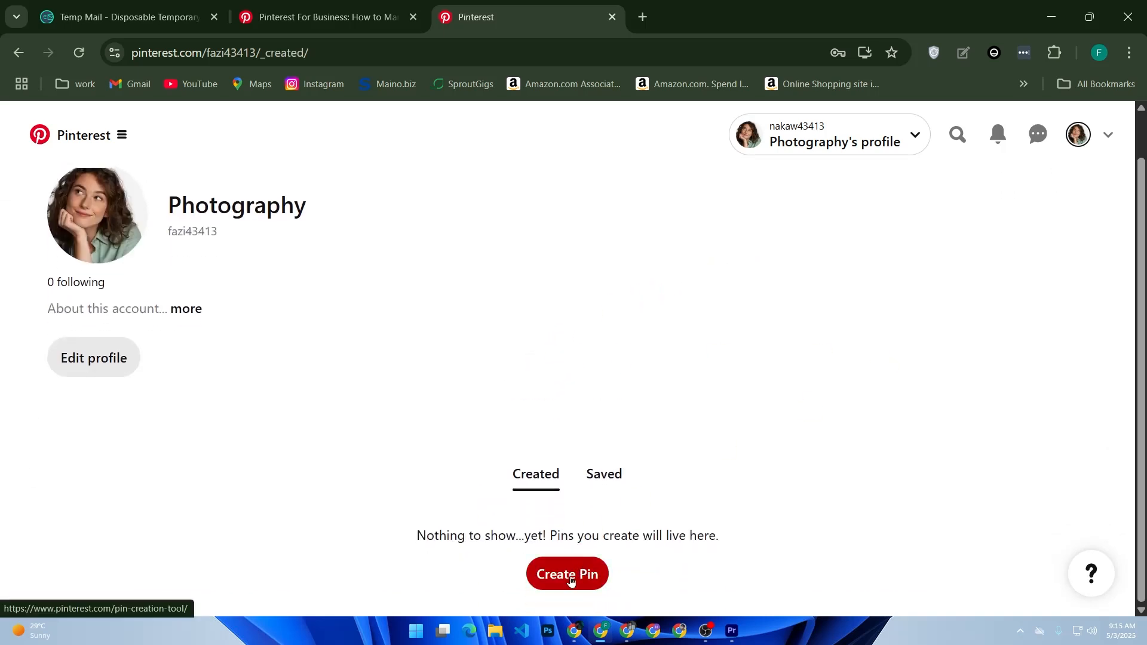
pyautogui.click(572, 578)
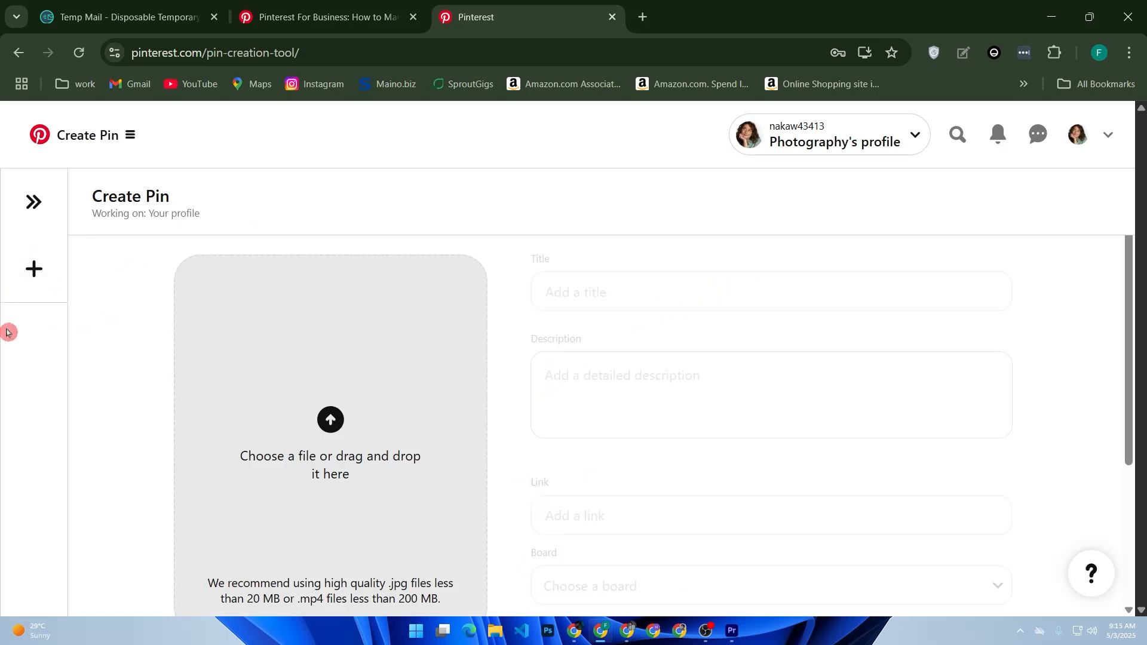
# - Check the Pin drafts list and the empty Pin form, and upload the waifu image from the Downloads folder
pyautogui.click(34, 218)
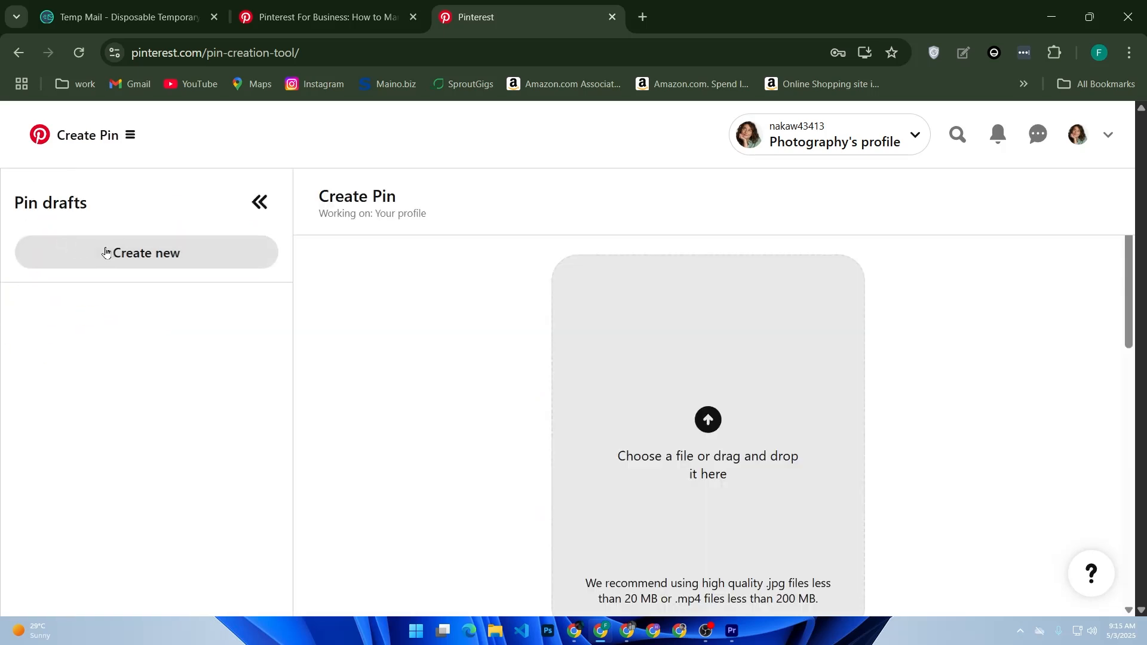
pyautogui.click(273, 204)
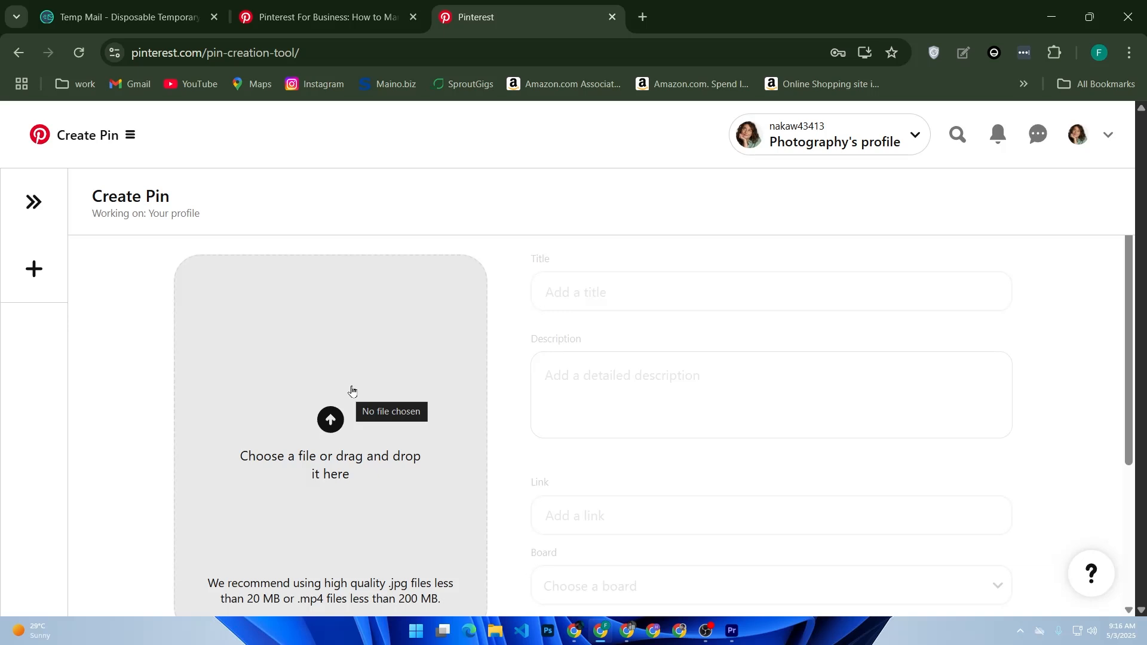
pyautogui.scroll(-2, 475, 314)
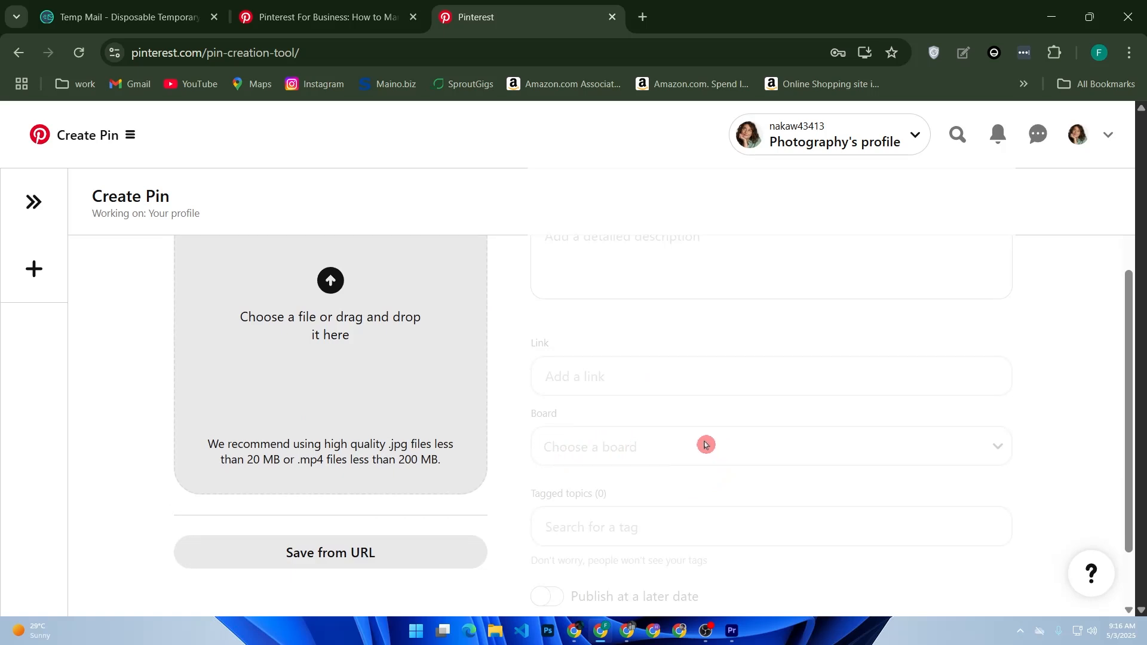
pyautogui.scroll(2, 389, 494)
pyautogui.click(365, 443)
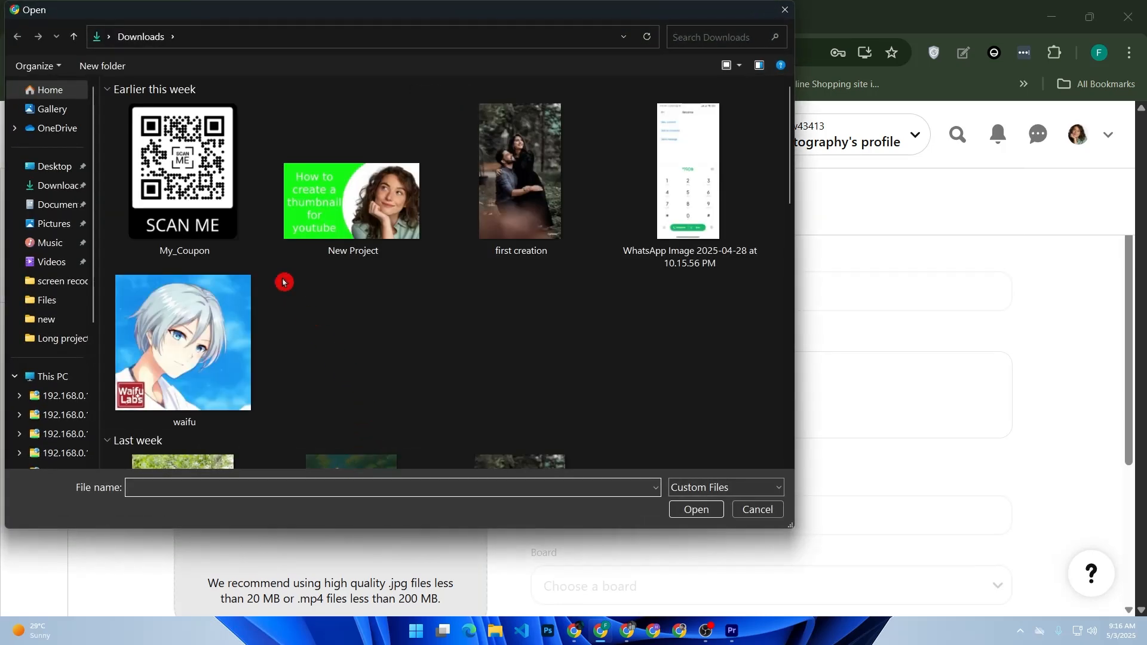
pyautogui.doubleClick(206, 297)
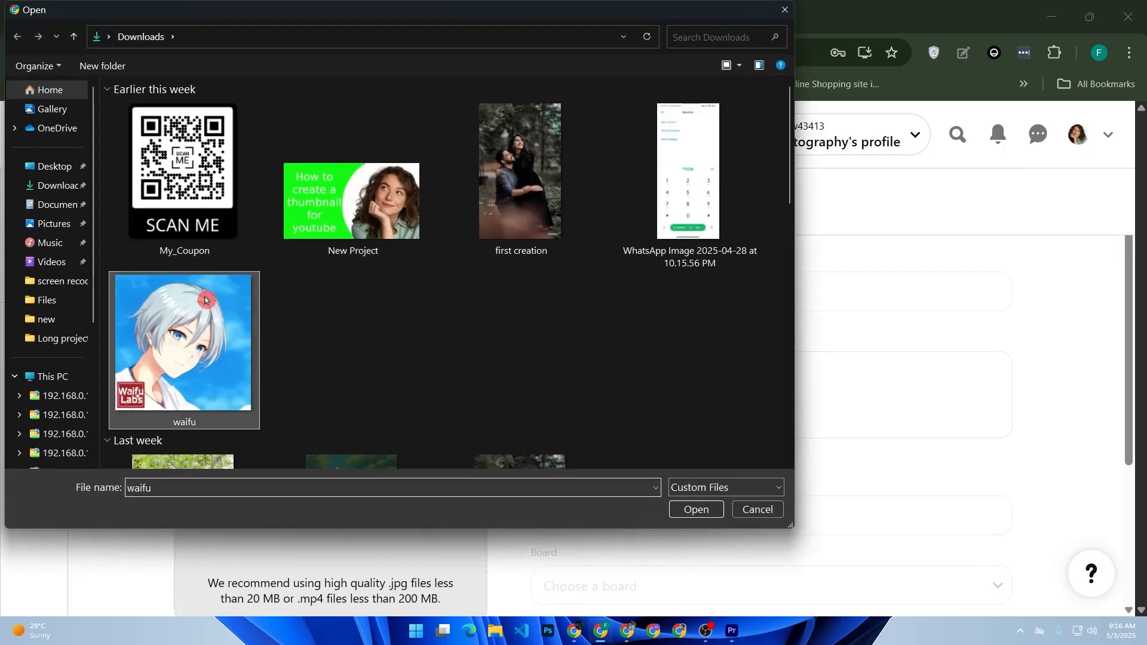
# - Create a new non-secret board named "photo" and assign the Pin to it
pyautogui.scroll(-3, 593, 374)
pyautogui.click(642, 370)
pyautogui.click(649, 388)
pyautogui.click(648, 381)
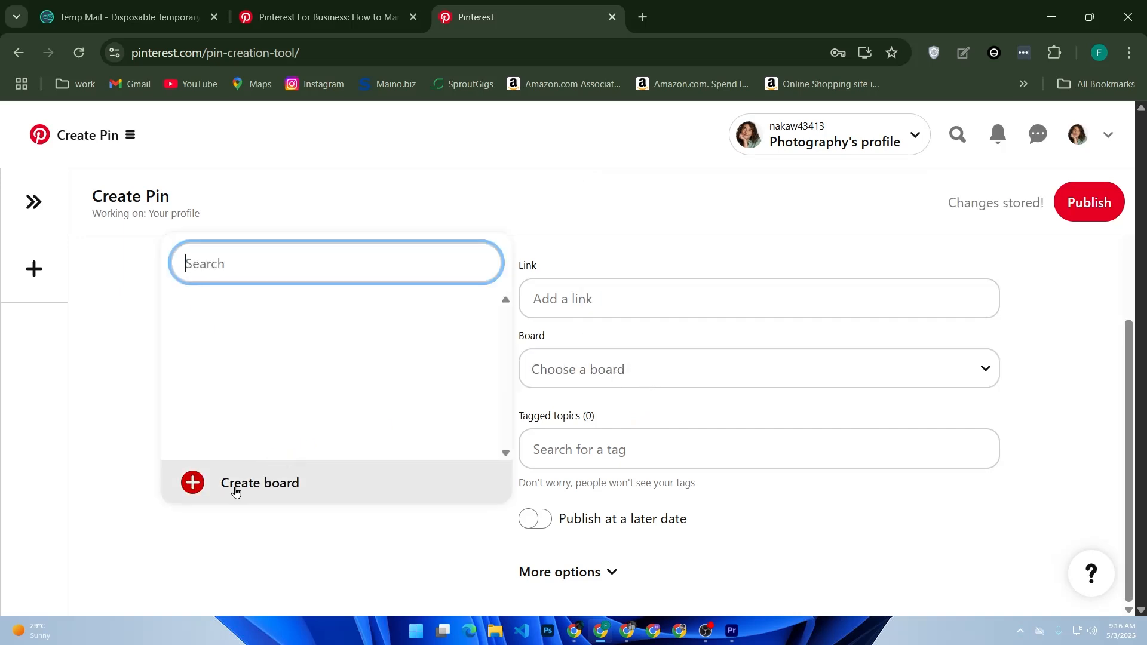
pyautogui.click(338, 487)
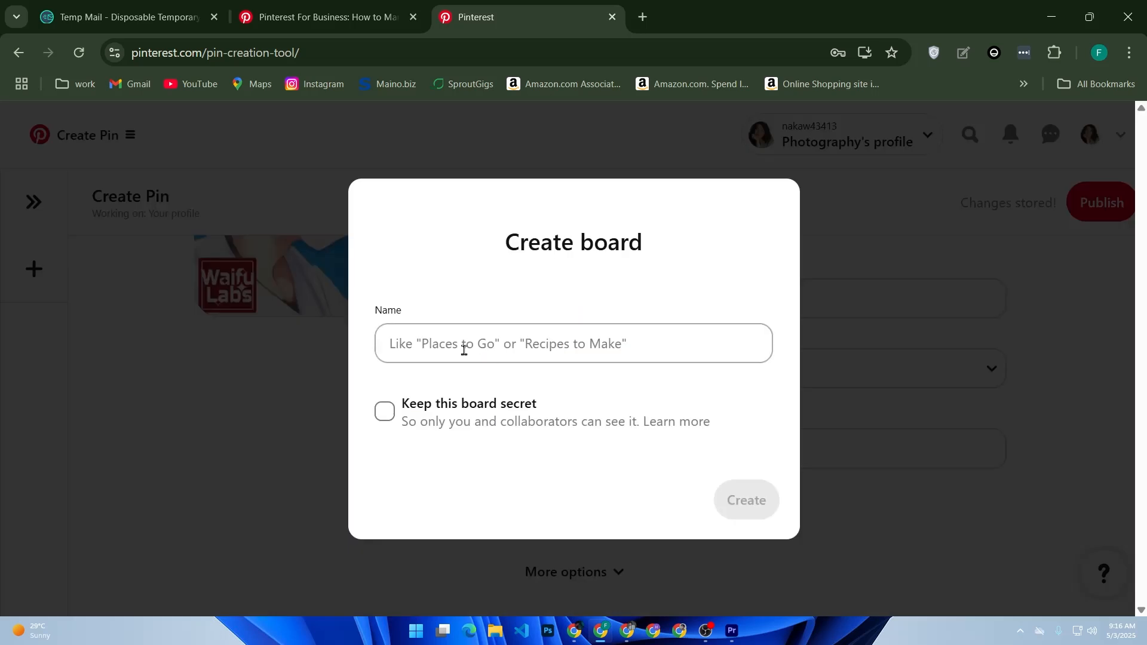
pyautogui.click(498, 351)
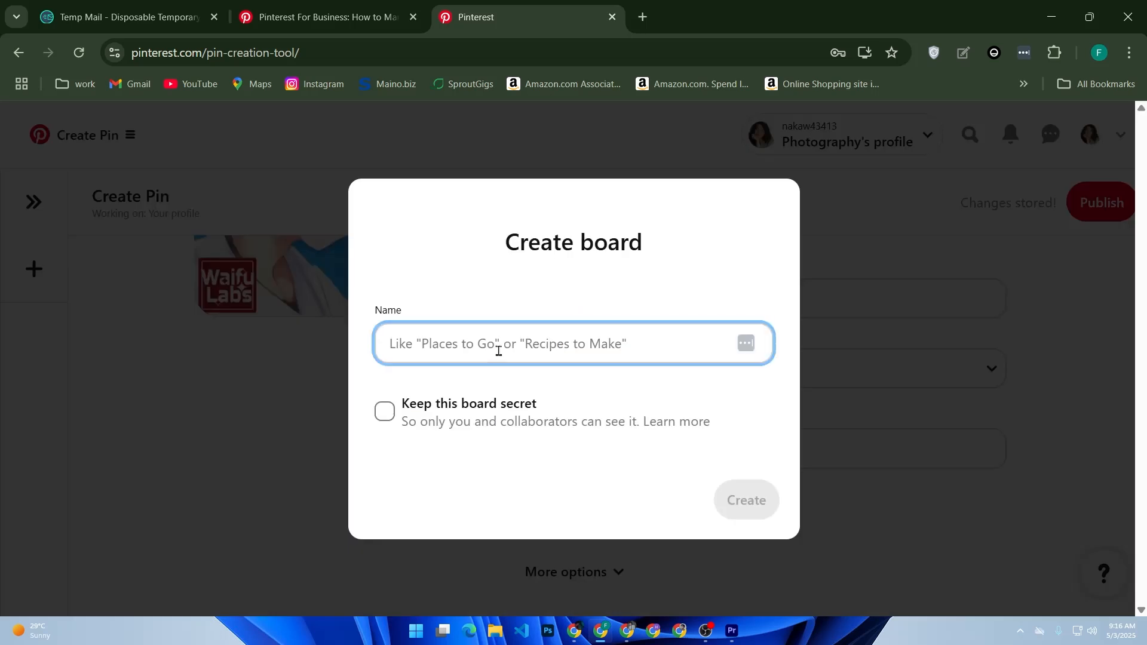
pyautogui.write('photo')
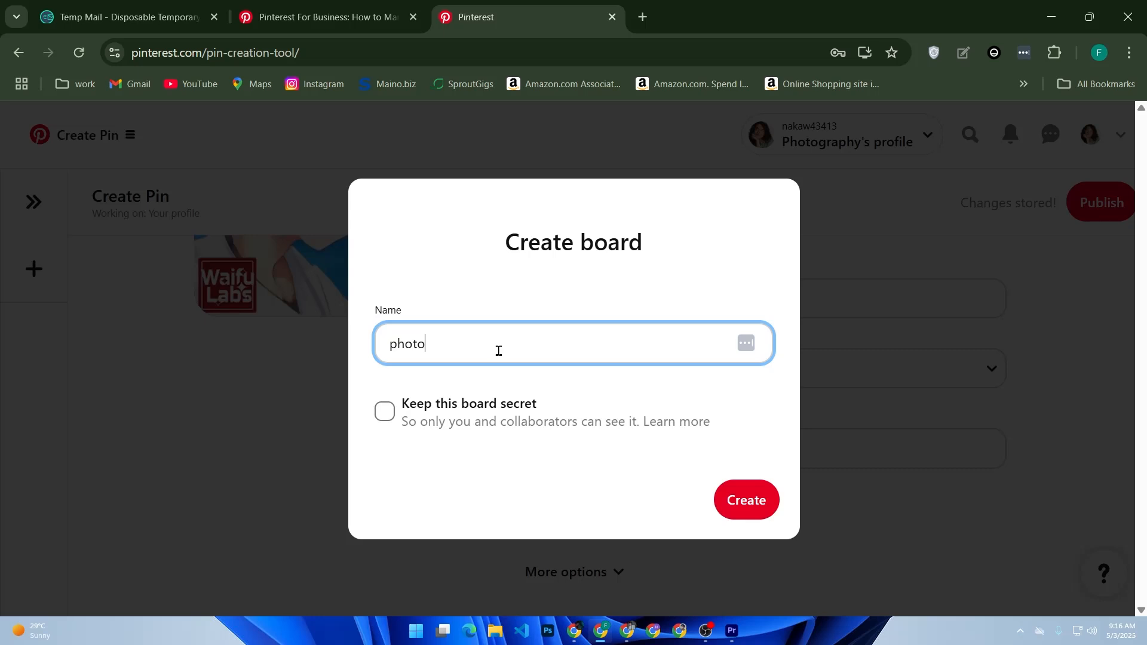
pyautogui.click(760, 502)
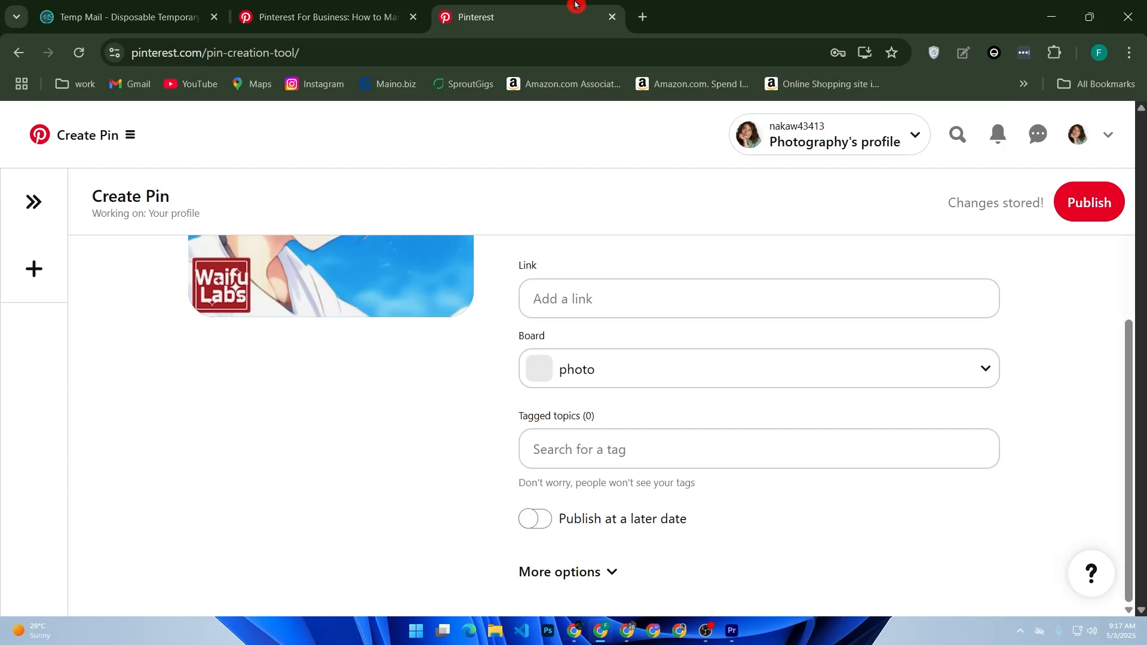
# - Try to open developers.pinterest.com/tools/rich-pins in a new browser tab, and close that tab
pyautogui.click(648, 17)
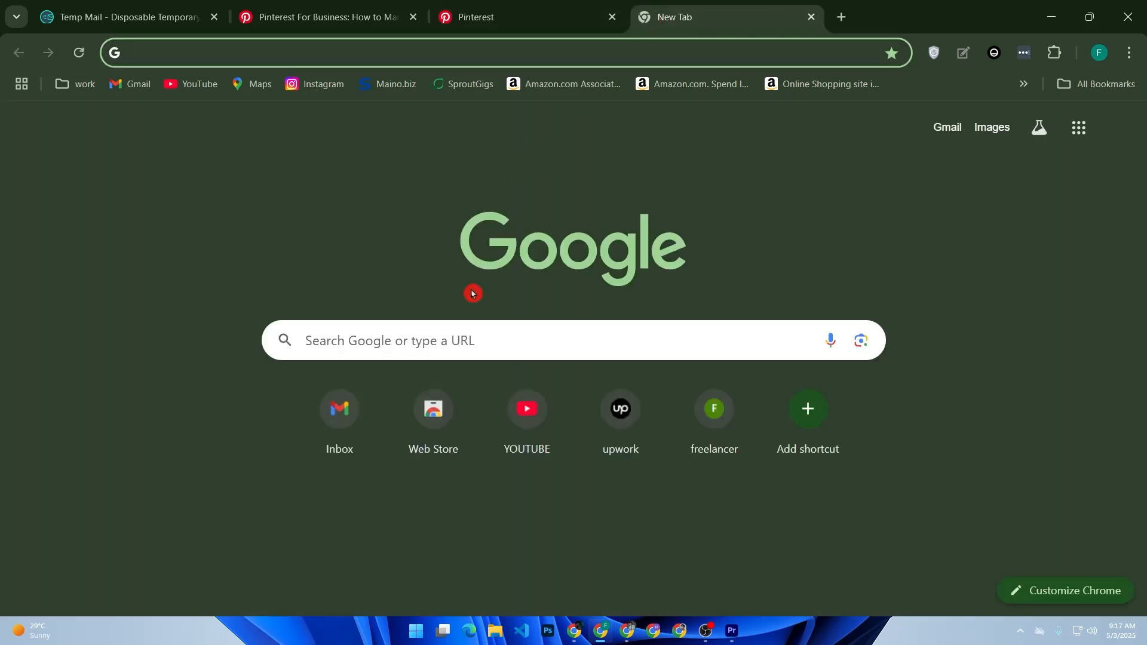
pyautogui.write('devel')
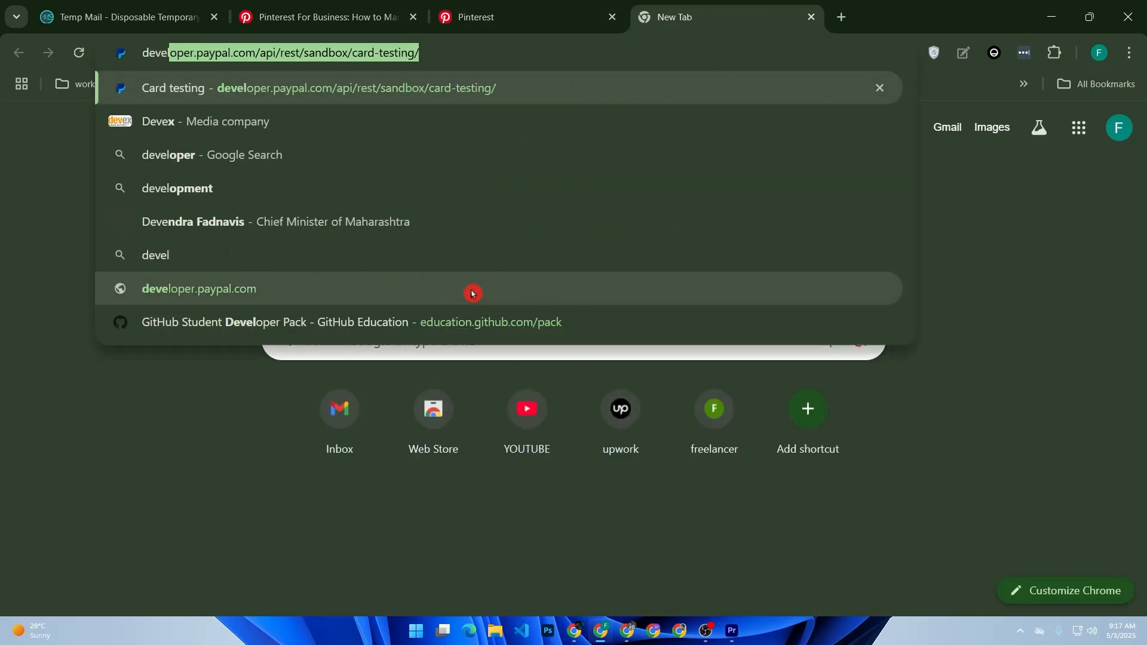
pyautogui.write('oper.')
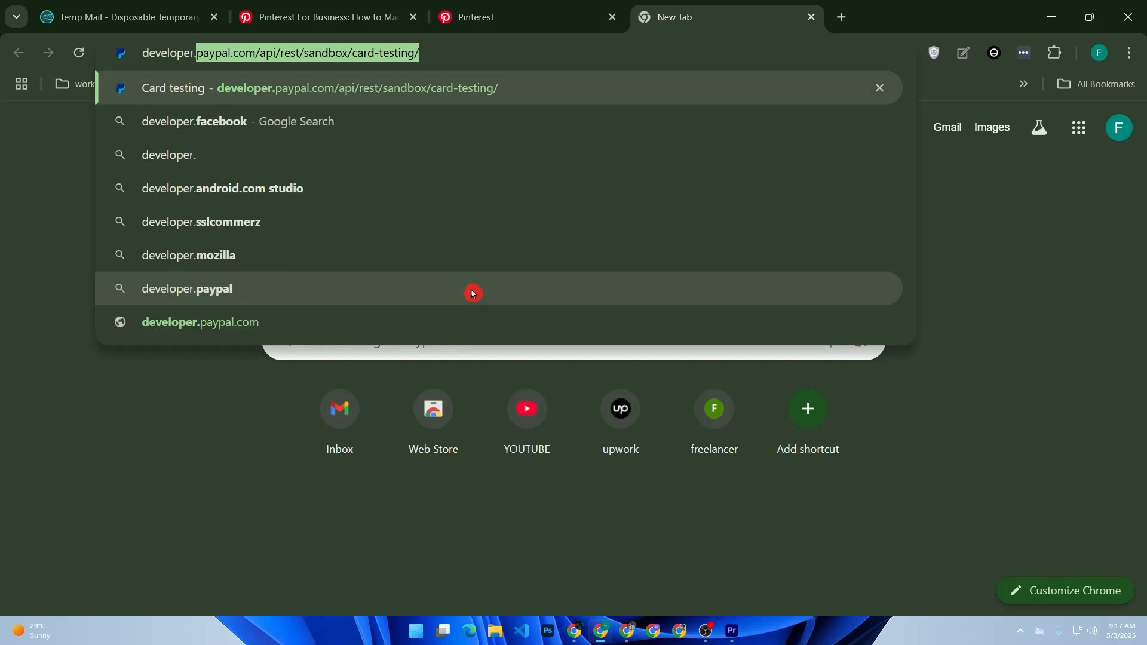
pyautogui.press('BackSpace')
pyautogui.press('BackSpace')
pyautogui.write('s.')
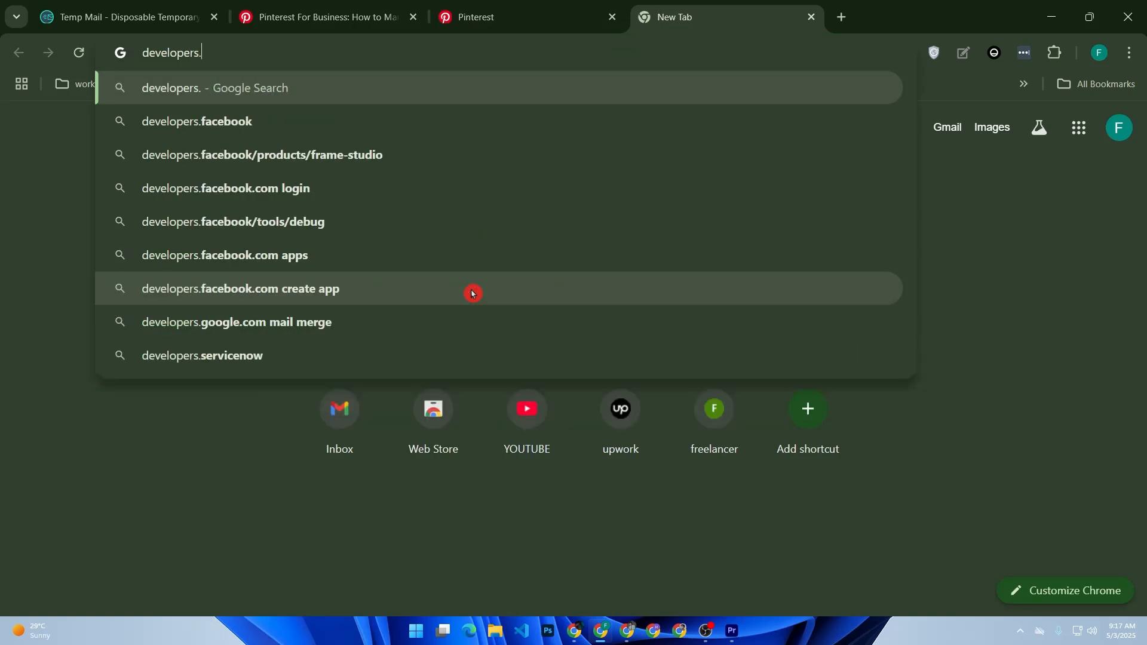
pyautogui.write('pinterre')
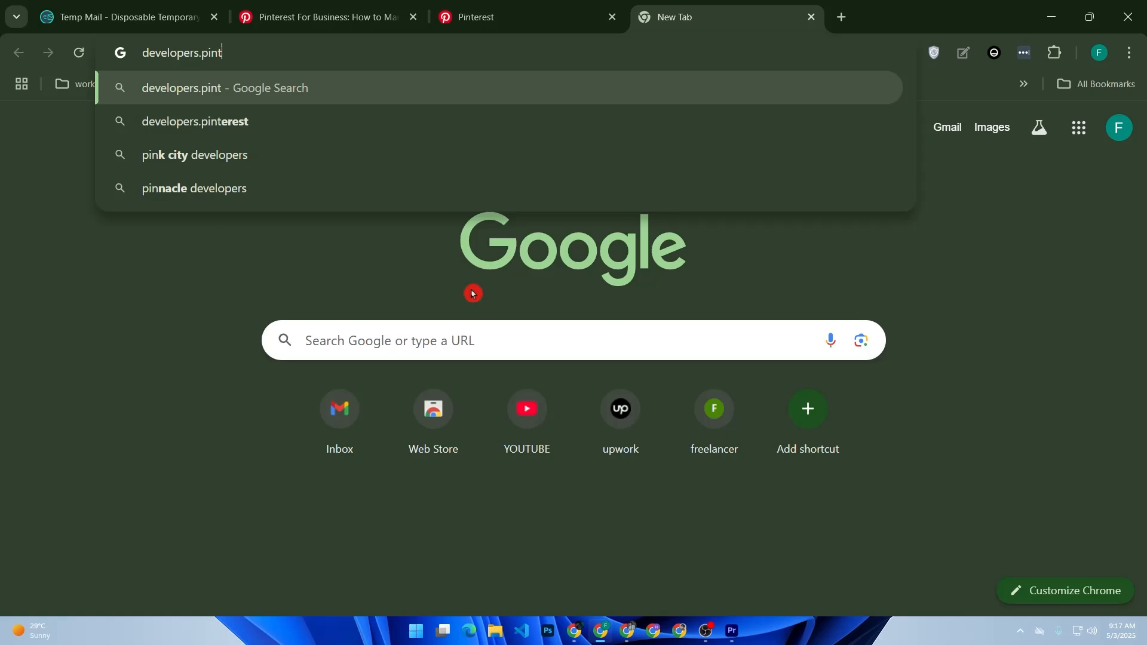
pyautogui.press('BackSpace')
pyautogui.press('BackSpace')
pyautogui.write('est')
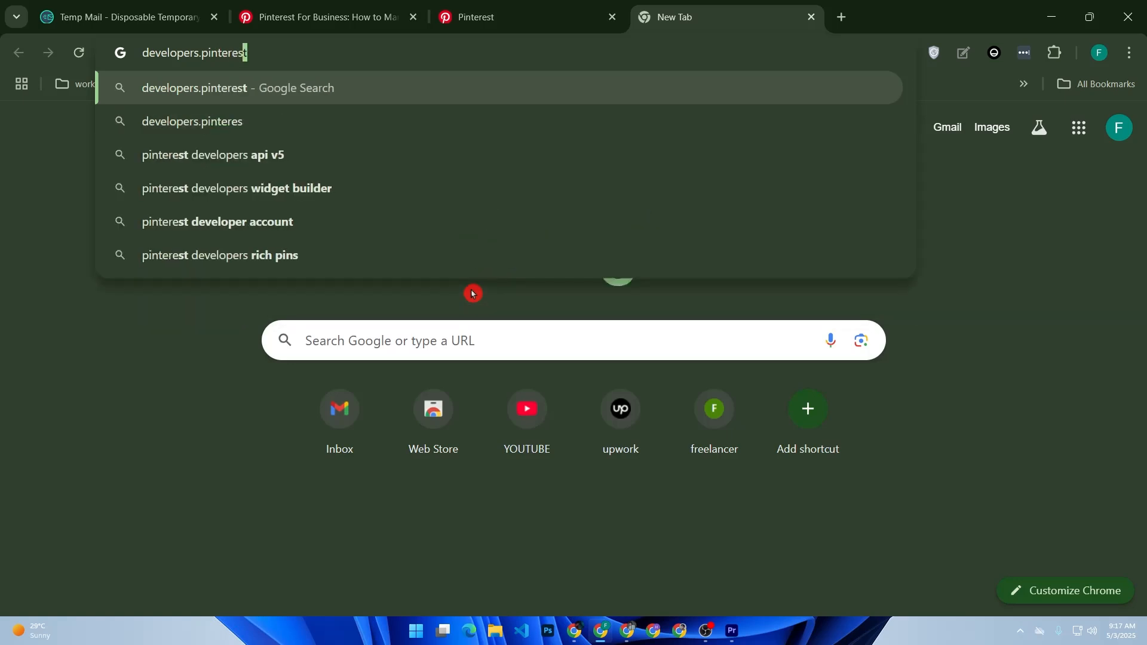
pyautogui.write('.c')
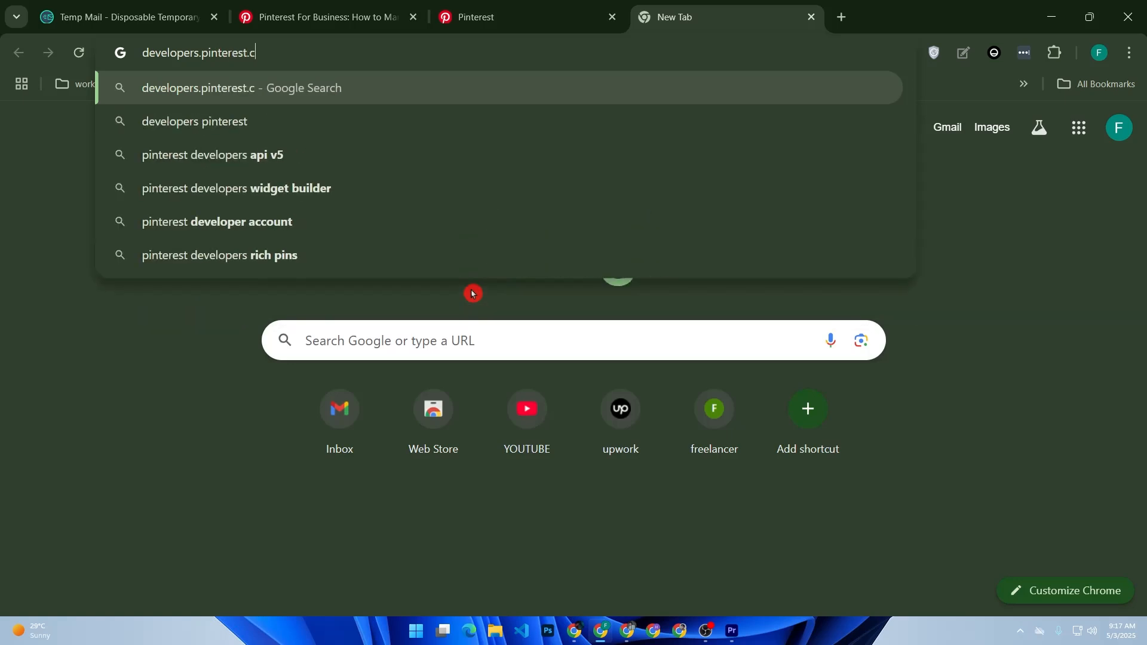
pyautogui.write('om/tools')
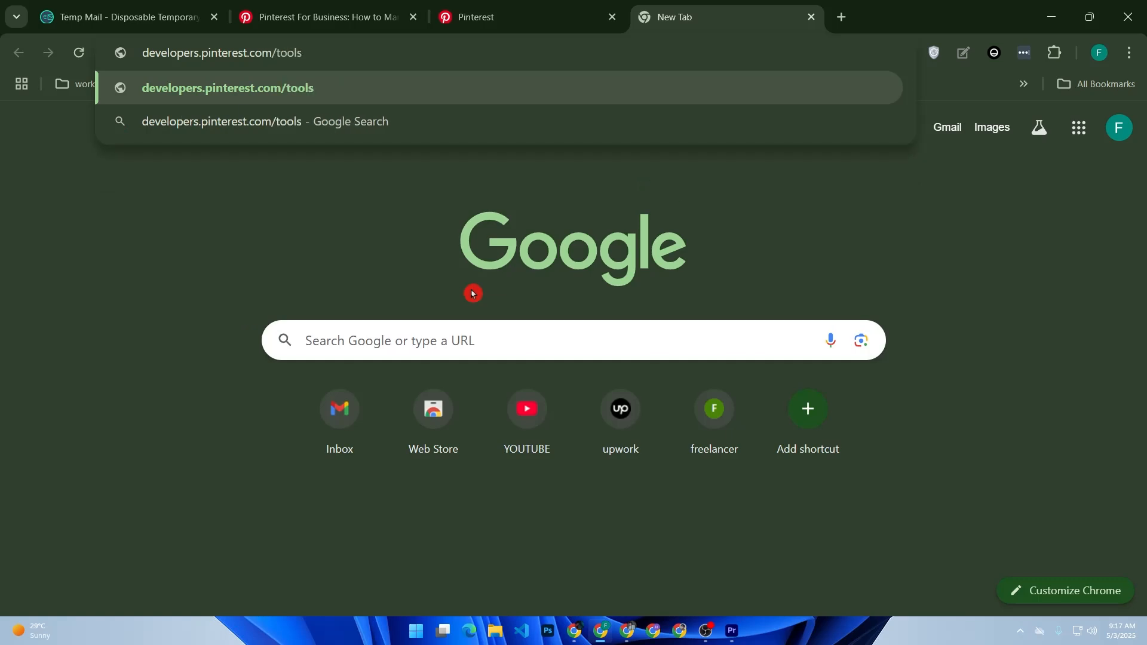
pyautogui.write('/ric')
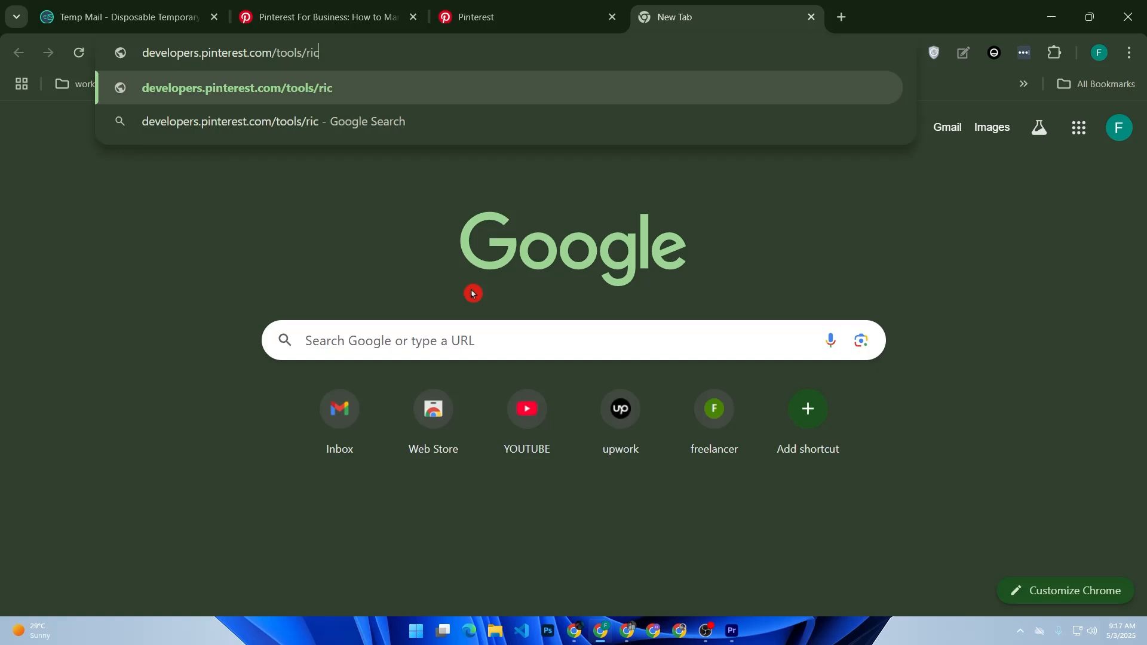
pyautogui.write('h-pins')
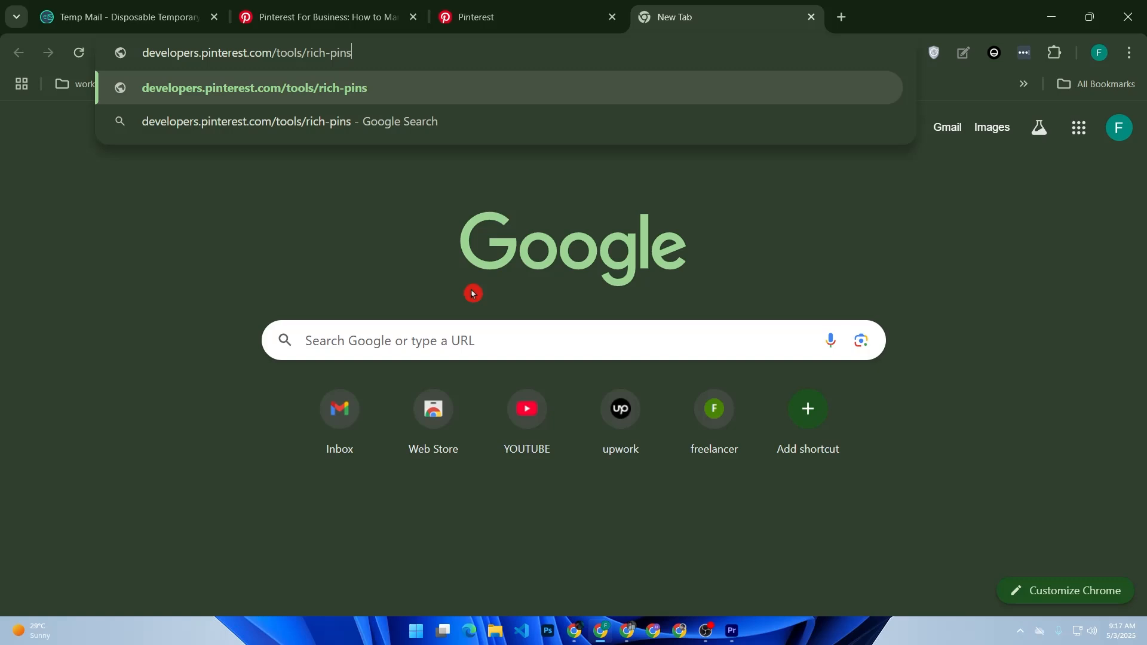
pyautogui.press('Return')
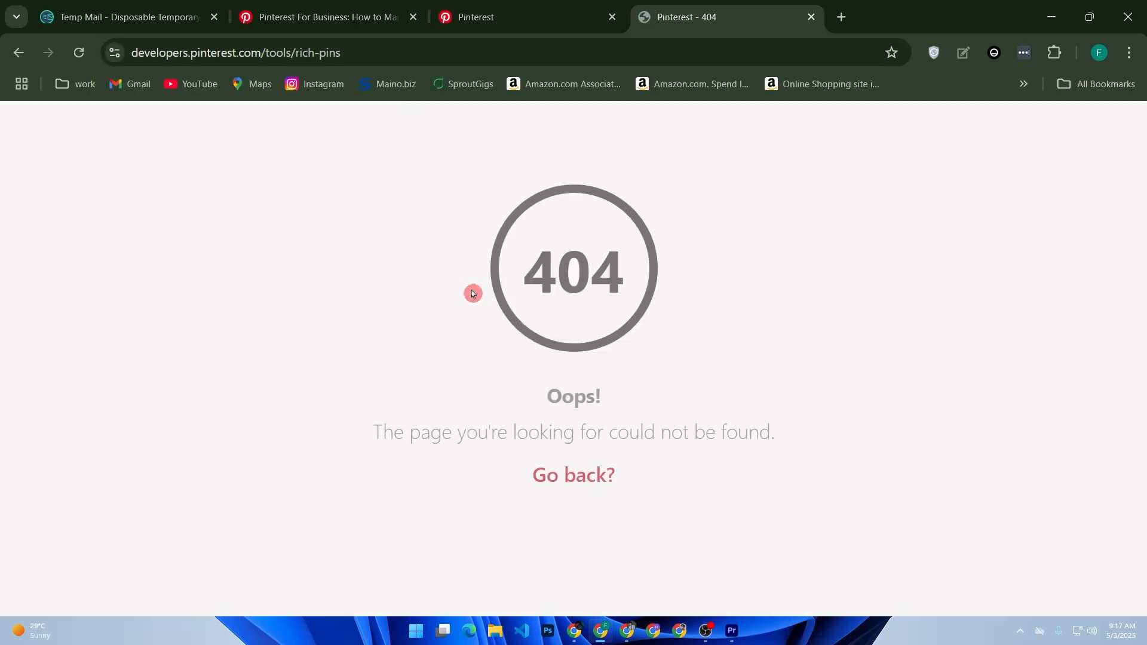
pyautogui.click(811, 17)
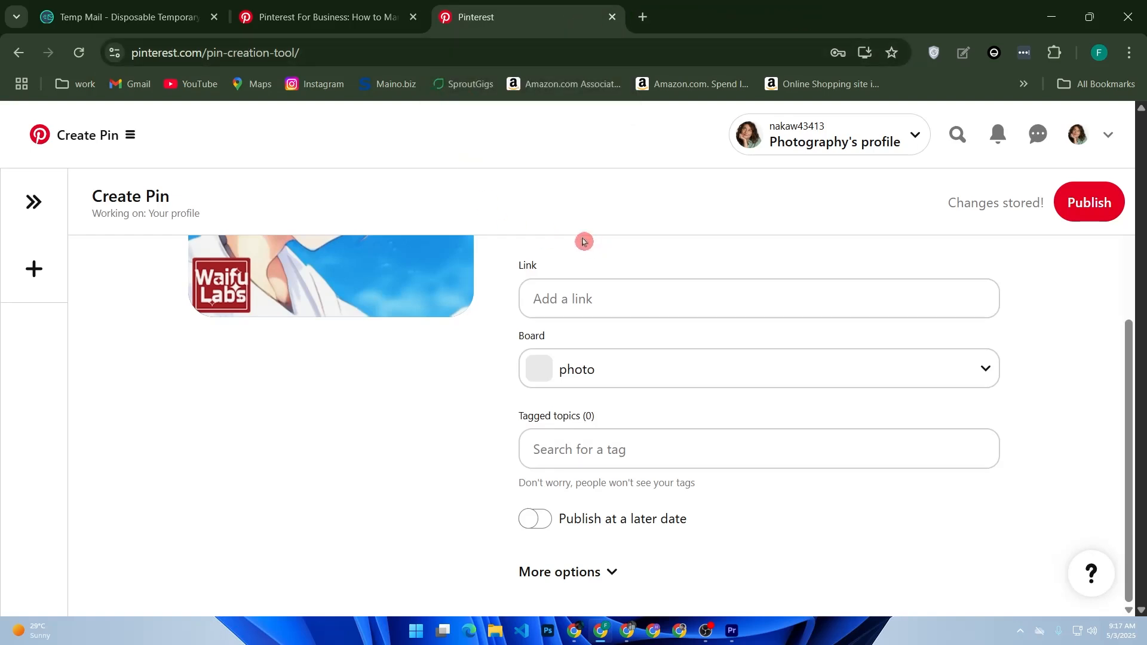
# - Search the web for rich Pins in a new tab and read the Pinterest help article "Create rich Pins", including the types of rich Pins
pyautogui.click(643, 17)
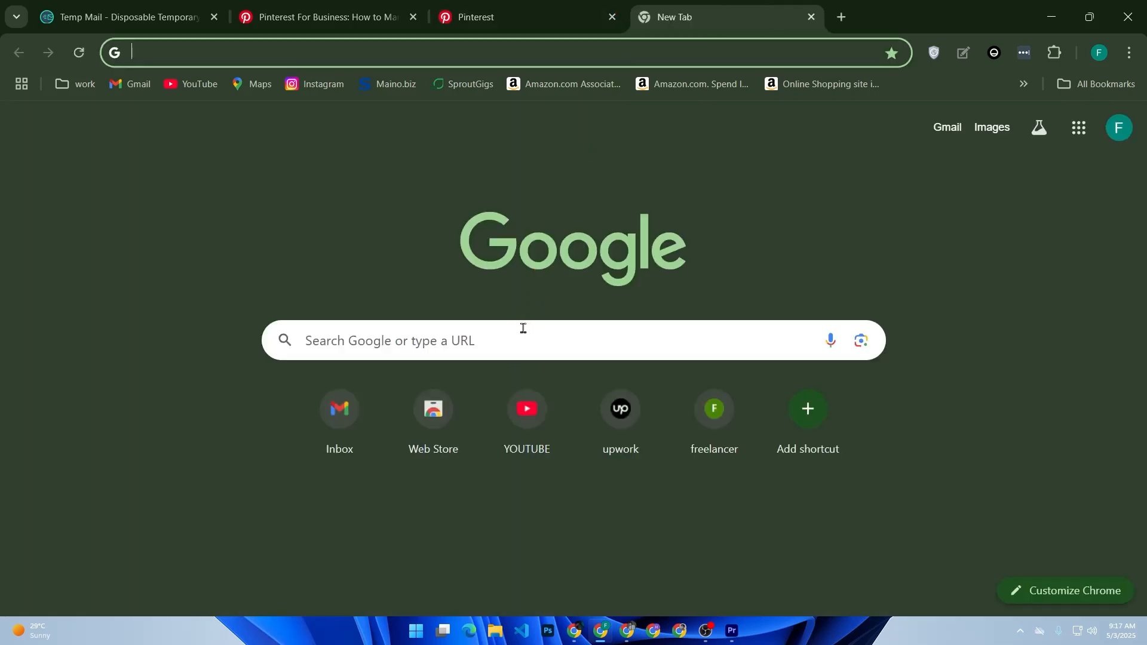
pyautogui.write('rich f')
pyautogui.press('BackSpace')
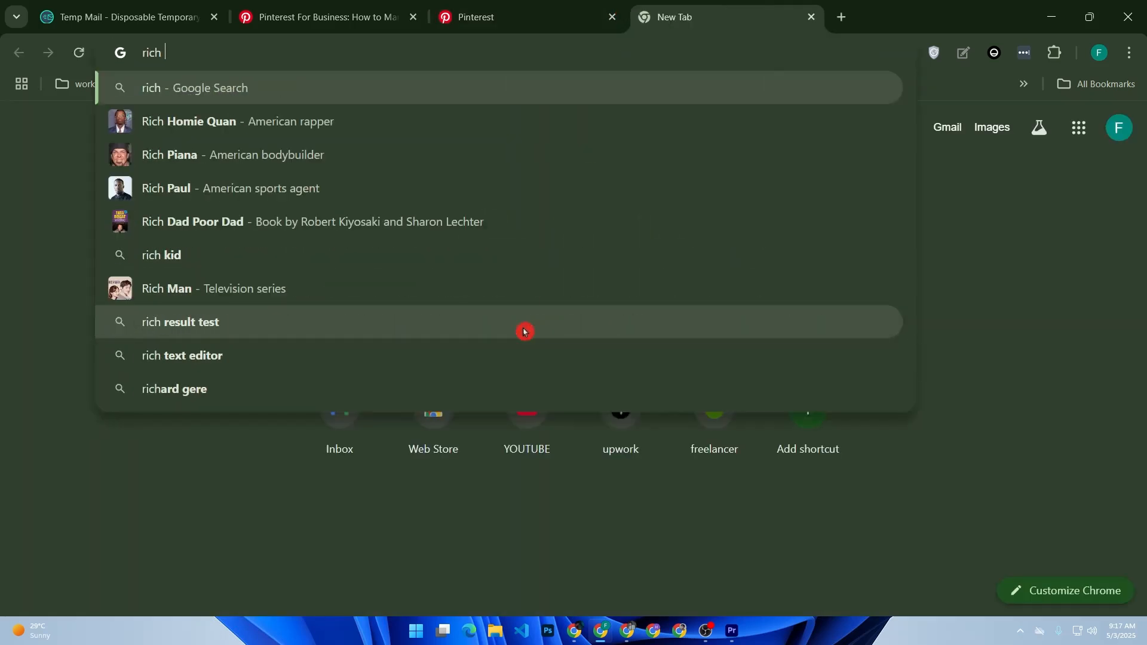
pyautogui.write('pin p')
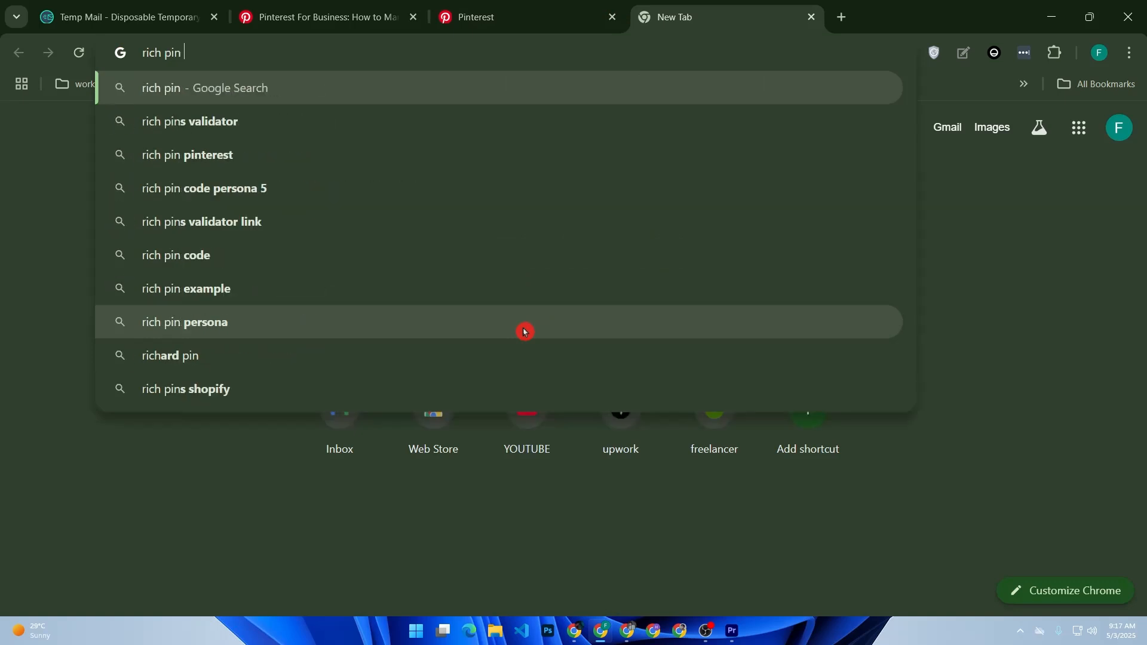
pyautogui.click(364, 122)
pyautogui.click(230, 268)
pyautogui.scroll(-10, 302, 287)
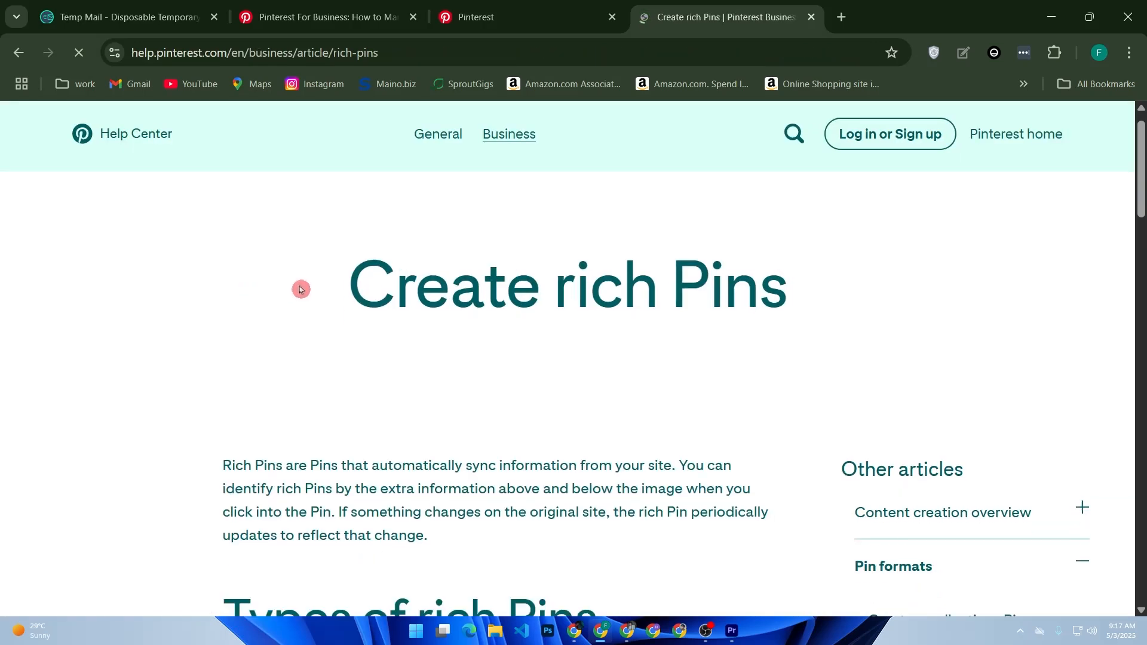
pyautogui.scroll(2, 776, 268)
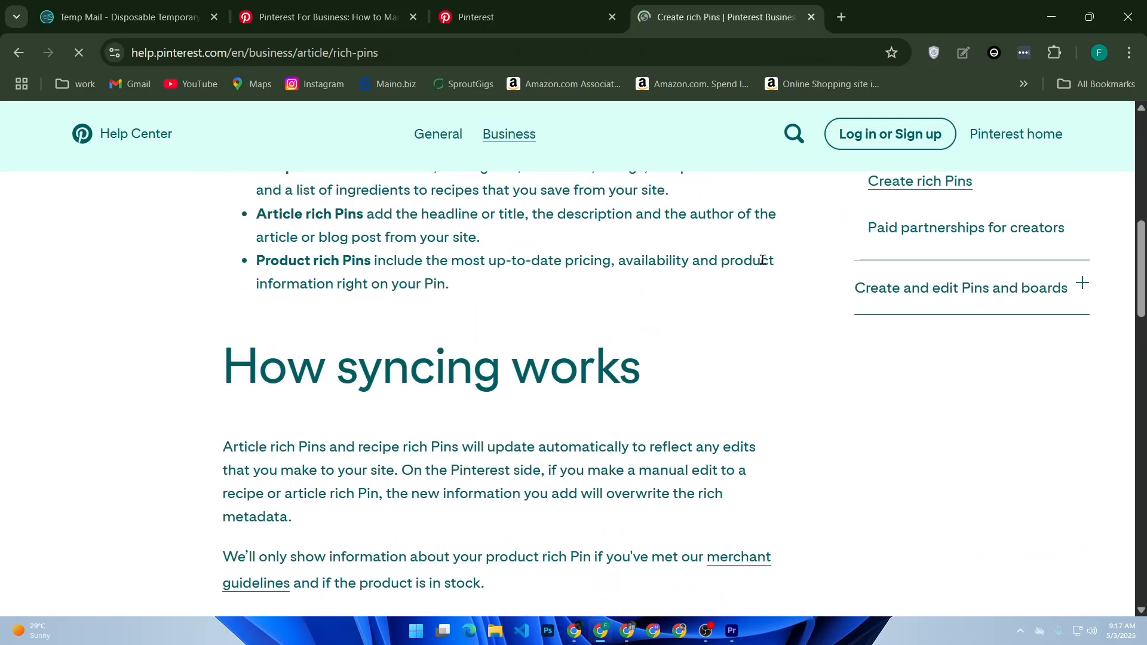
pyautogui.click(968, 176)
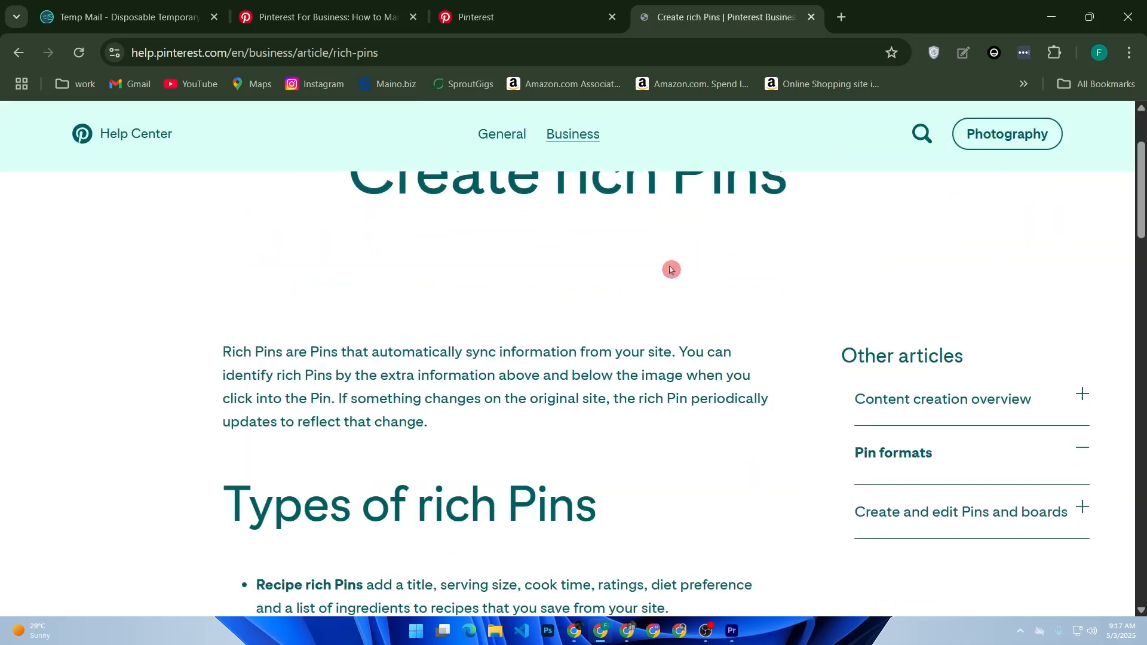
pyautogui.scroll(-4, 659, 287)
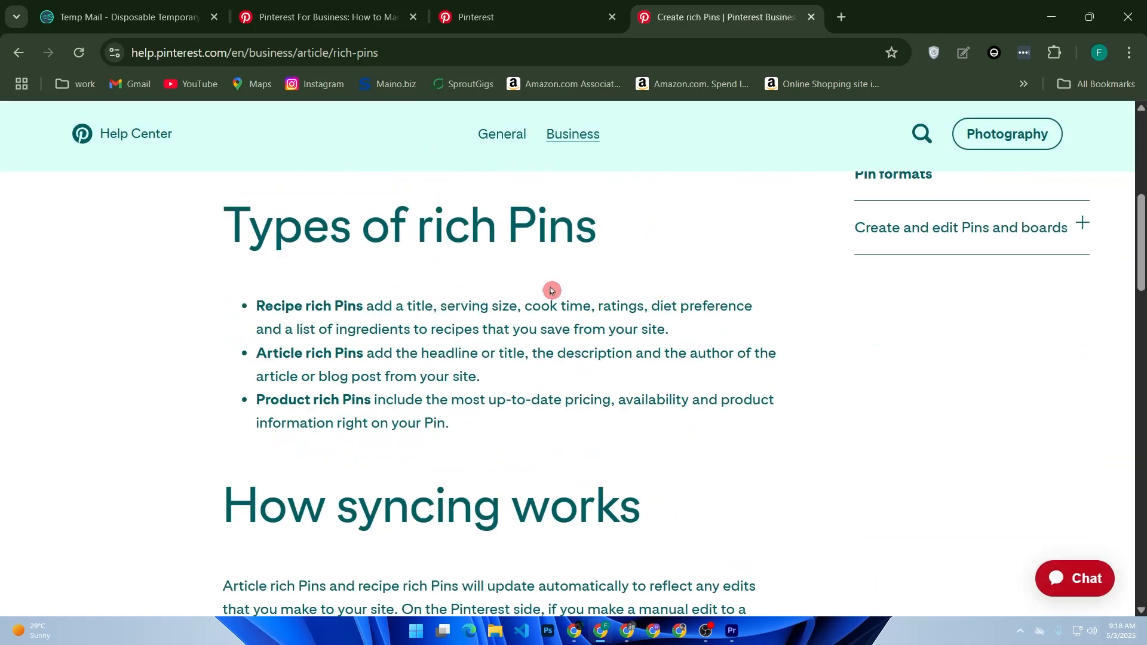